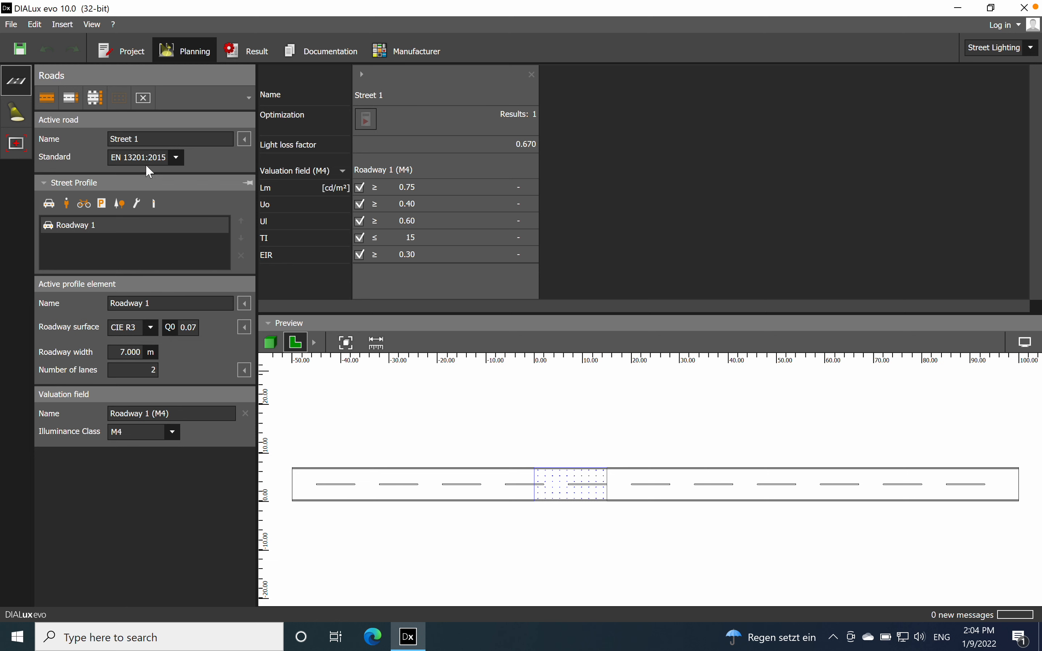
Step: Add a grass strip alongside Roadway 1 in the street profile and show the street in the 3D preview
click(191, 139)
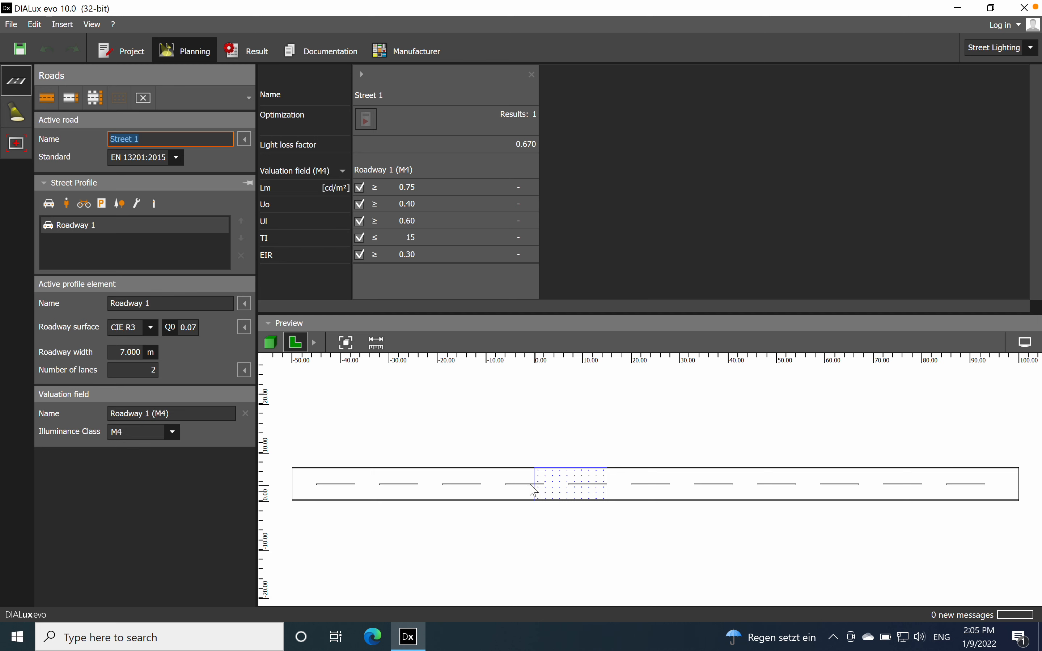
click(271, 343)
scroll(521, 528, up, 4)
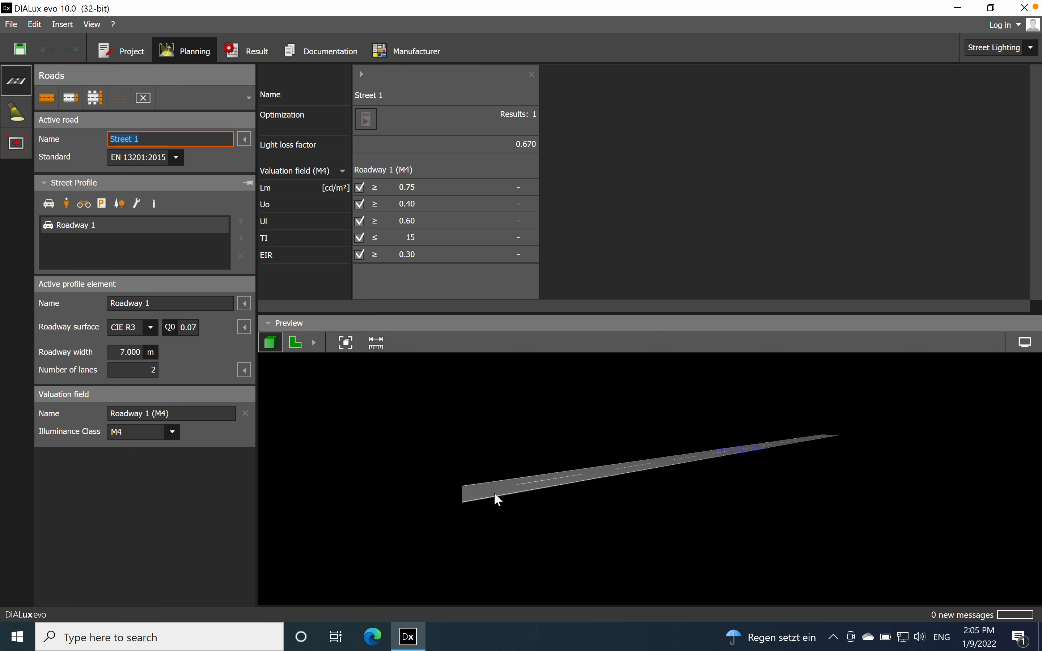
click(294, 347)
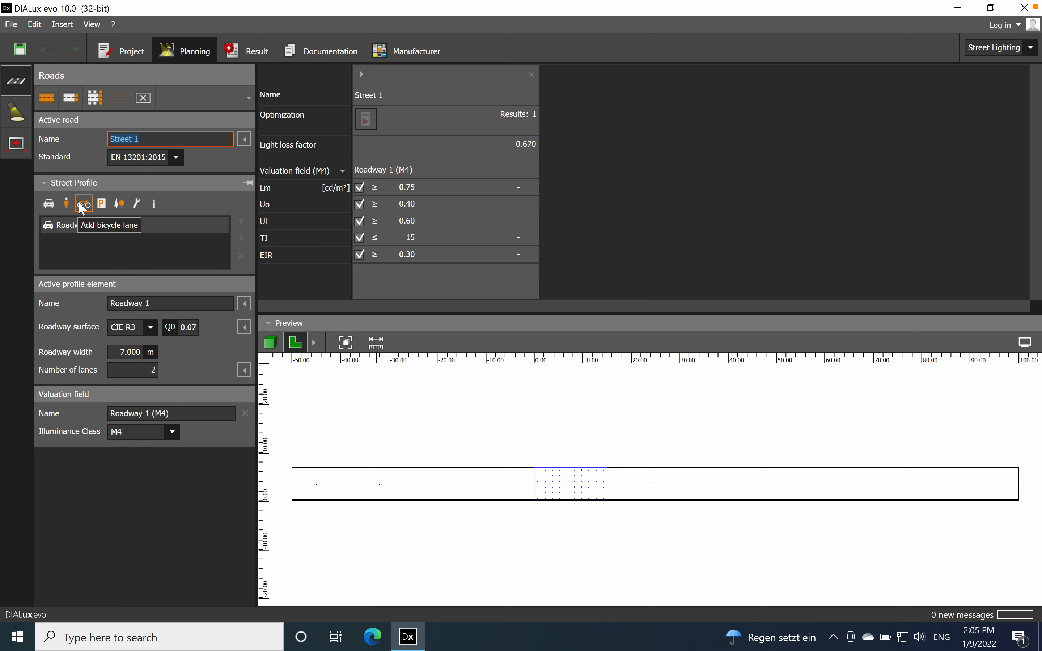
click(123, 205)
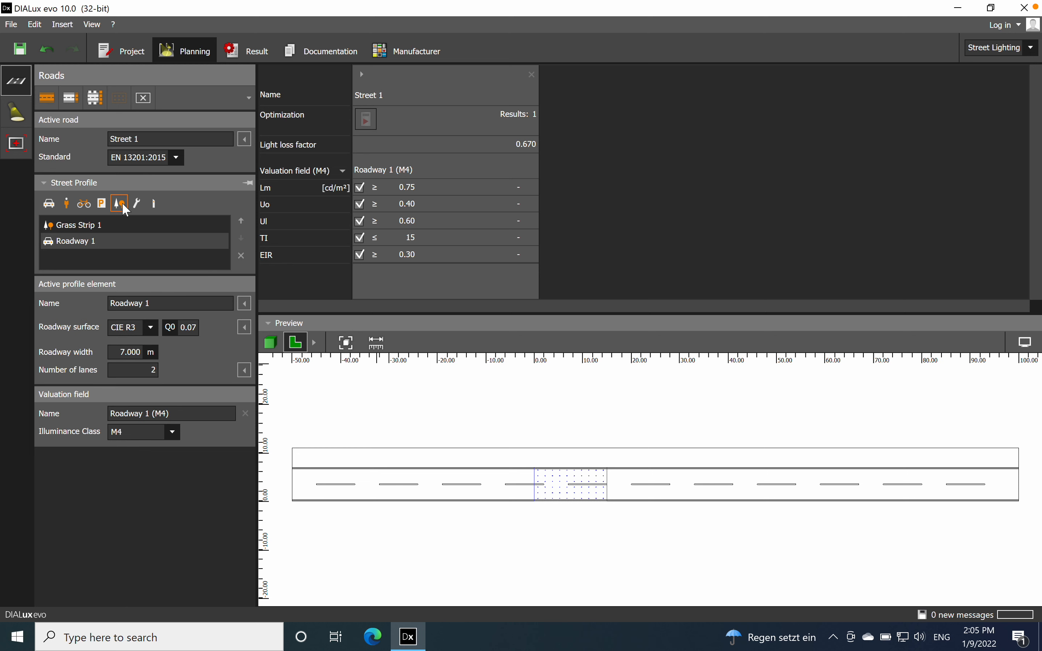
click(270, 342)
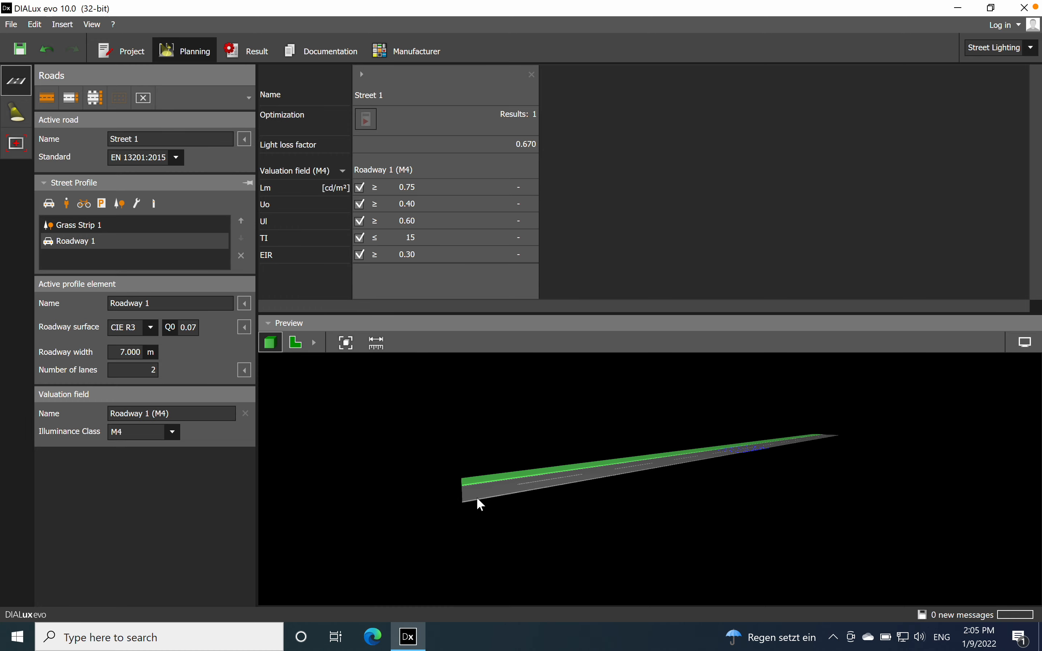
scroll(505, 499, up, 2)
right_drag(442, 502, 445, 507)
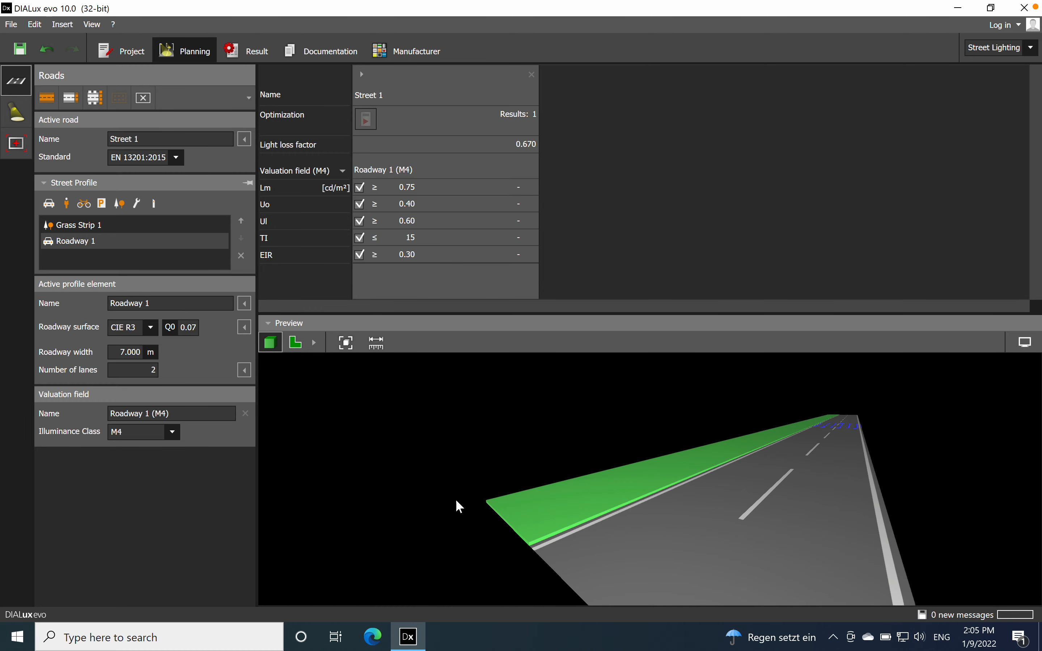
scroll(455, 498, down, 2)
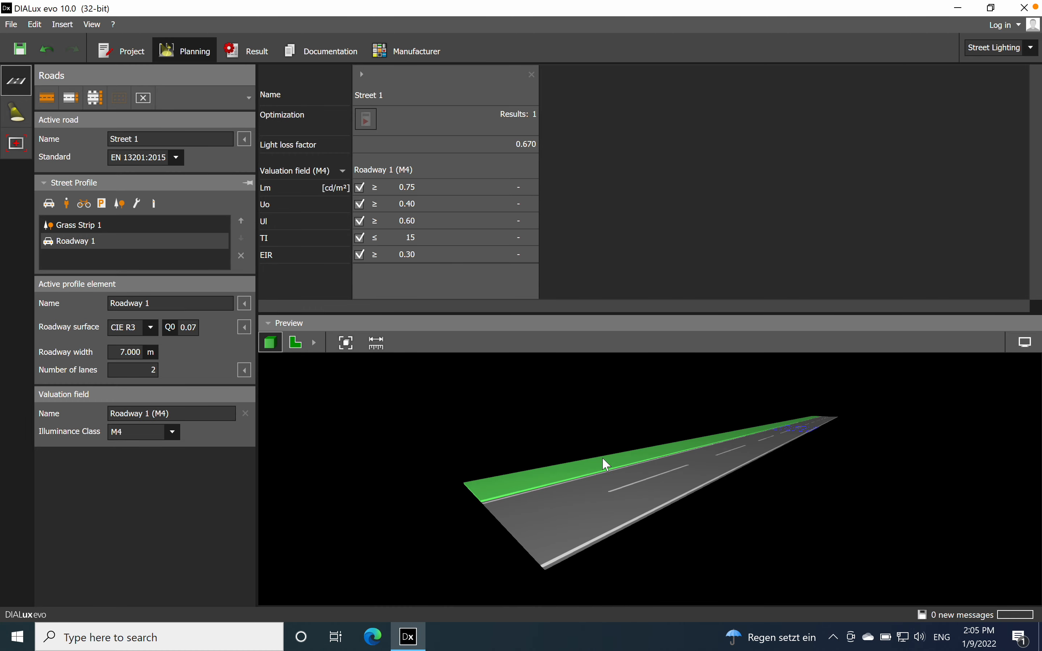
Step: Set the width of Grass Strip 1 to 2 m
click(144, 375)
click(79, 226)
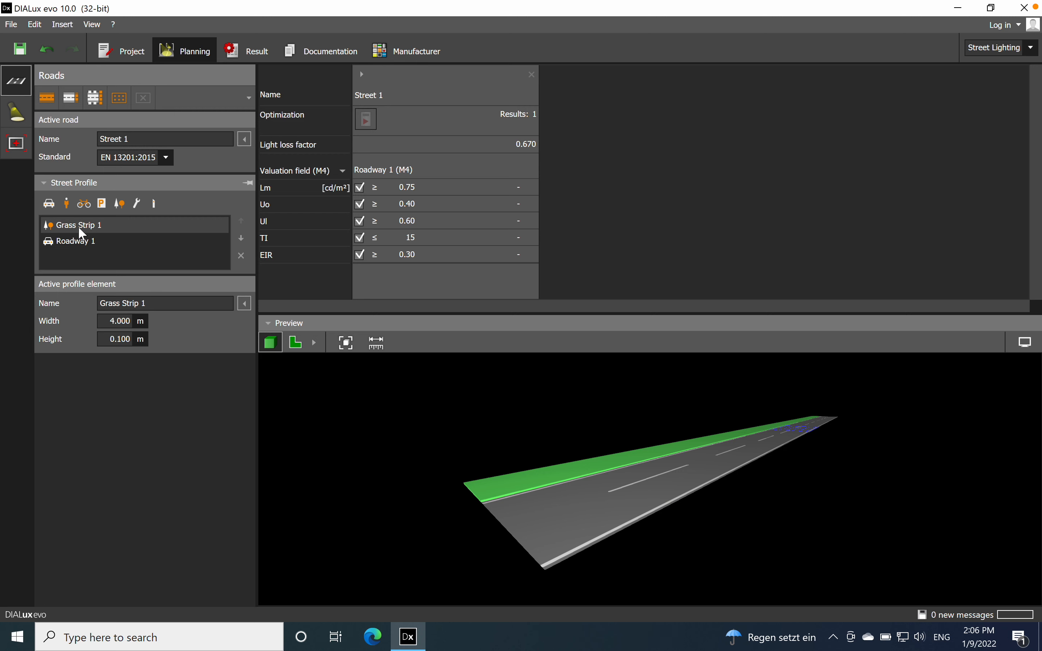
click(115, 321)
key(BackSpace)
text(2)
key(Return)
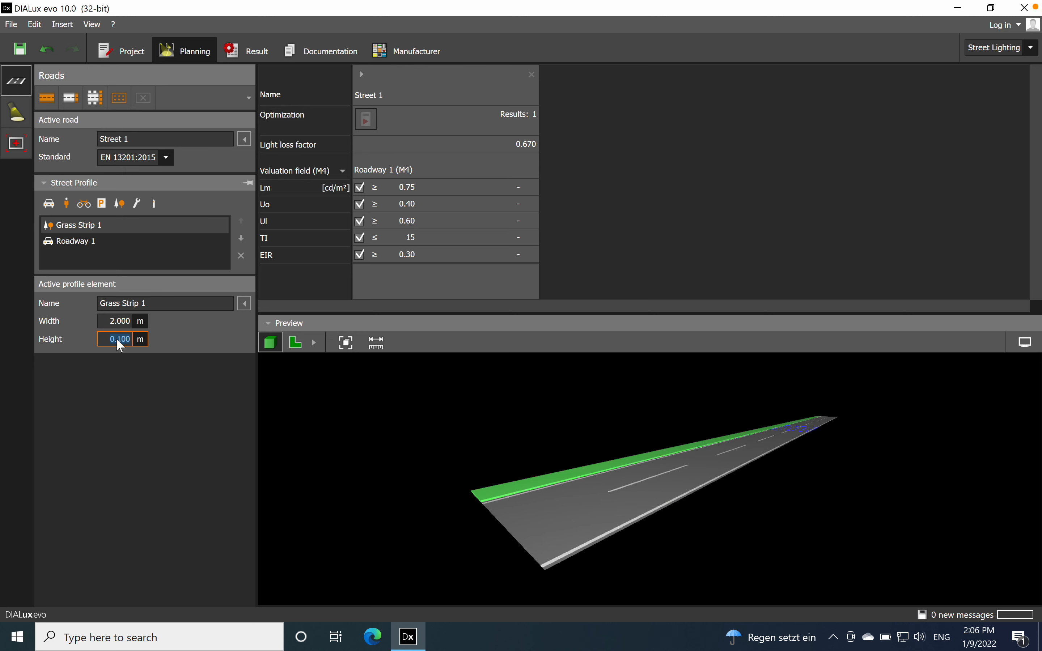
click(128, 341)
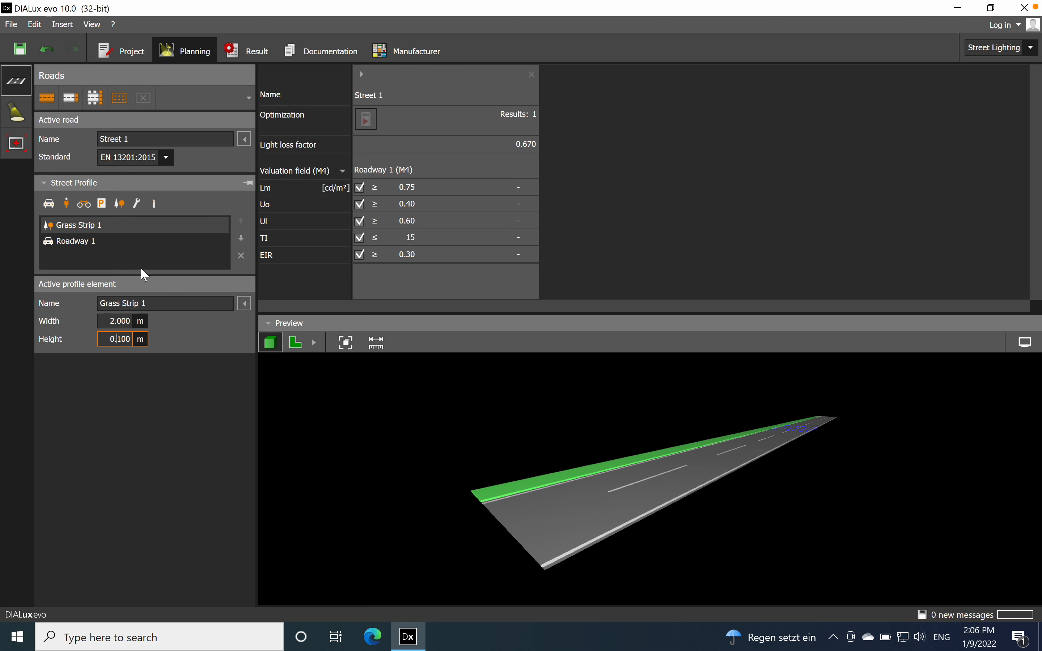
Step: Add a second grass strip and move Grass Strip 1 below Roadway 1 in the street profile order
click(84, 242)
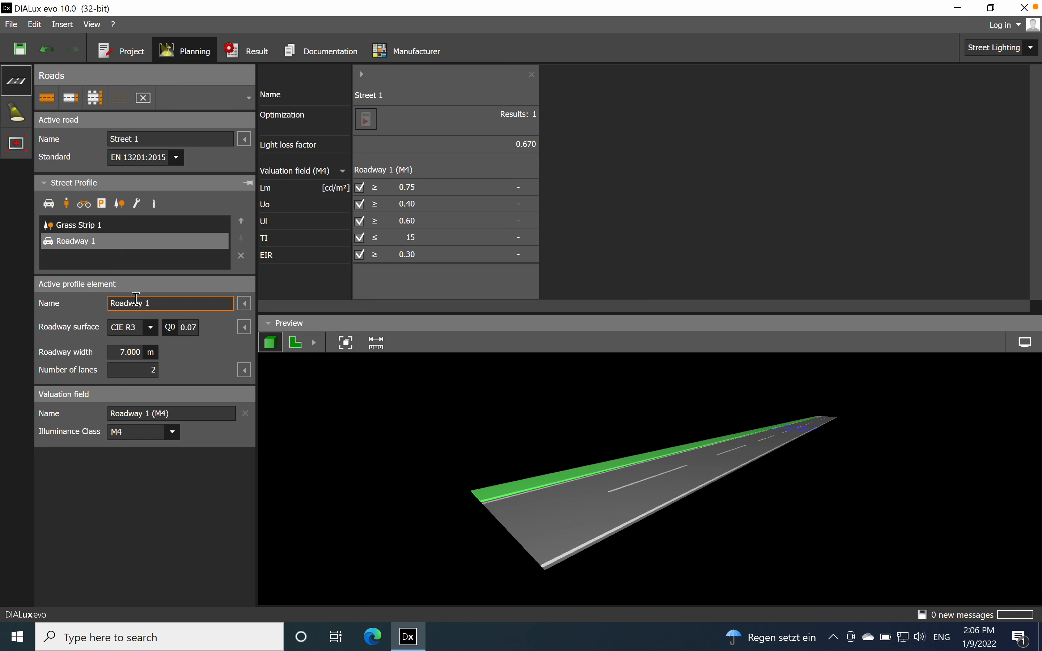
click(97, 220)
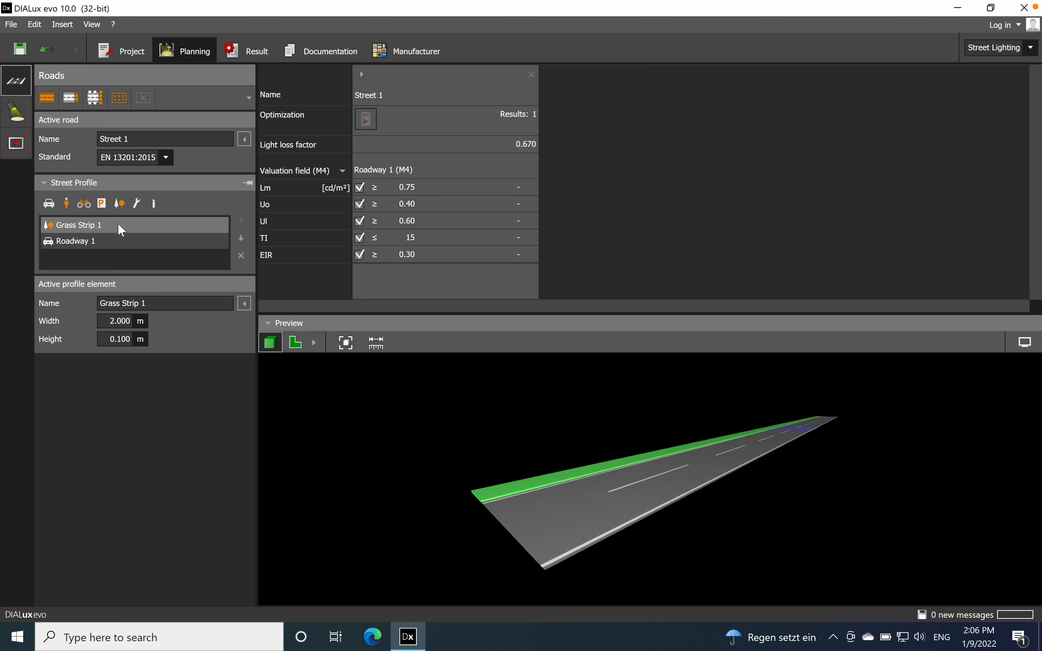
click(123, 203)
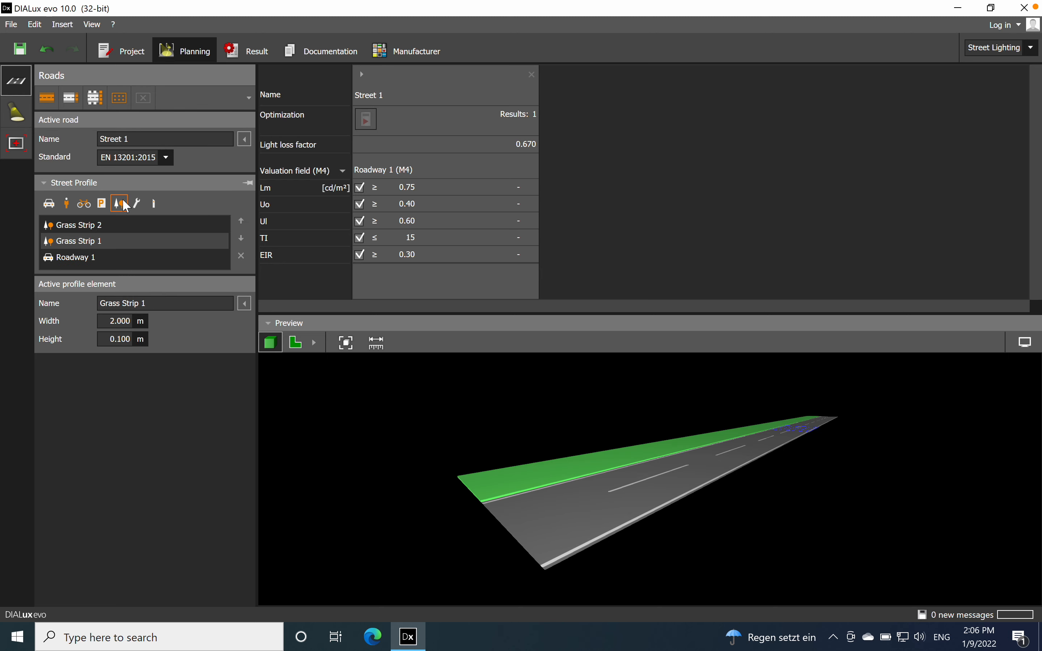
click(242, 239)
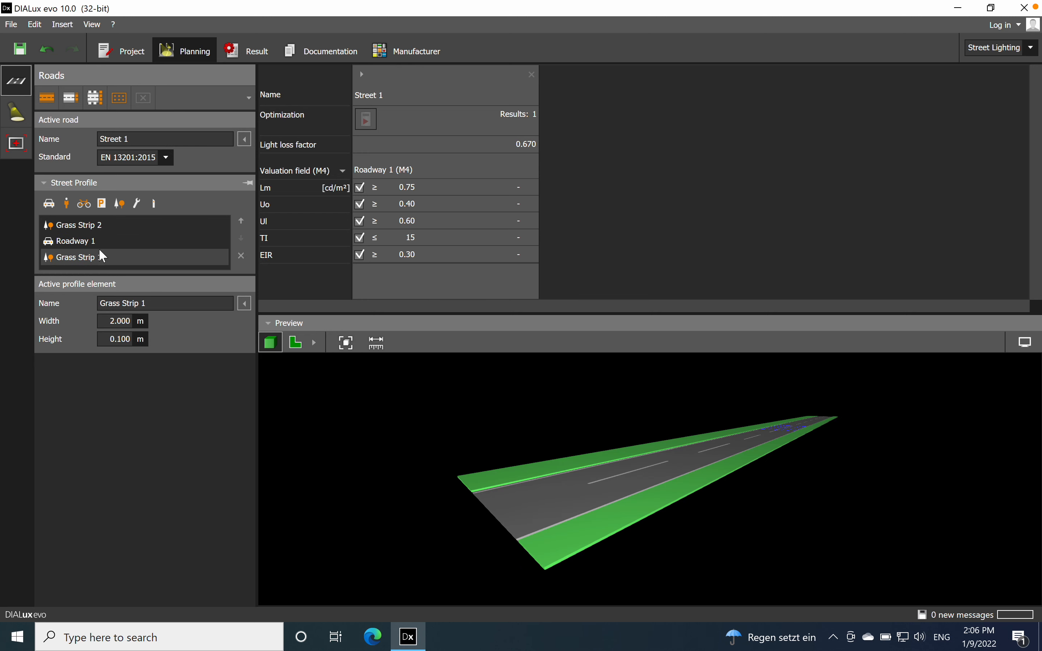
Step: Set the width of Grass Strip 2 to 2 m and compare both grass strips
click(100, 227)
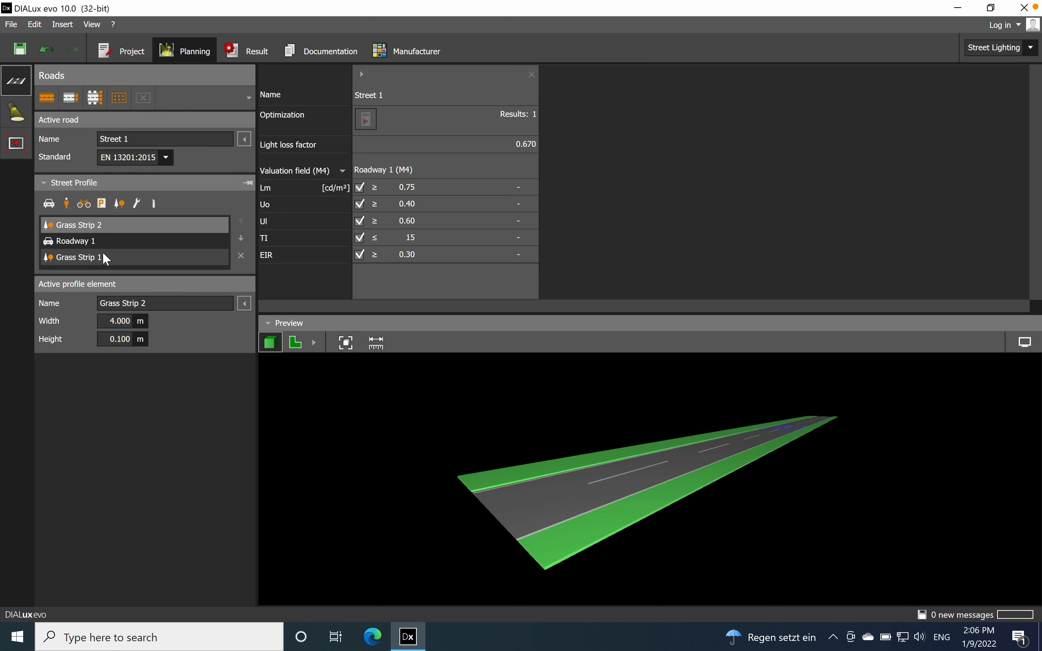
click(117, 323)
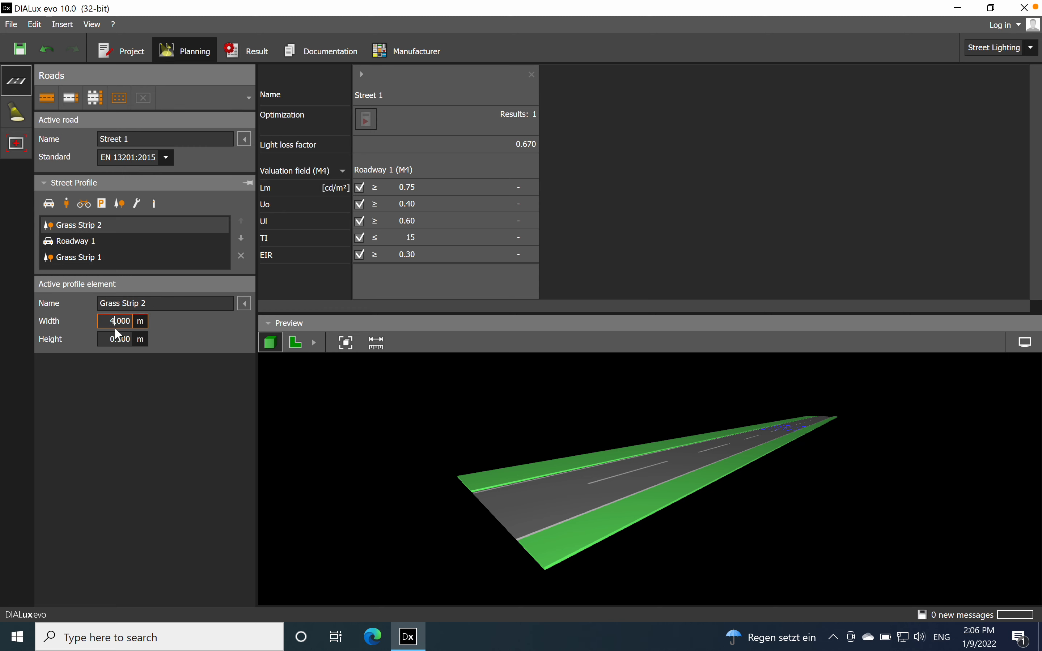
text(2)
click(118, 341)
drag(324, 480, 423, 522)
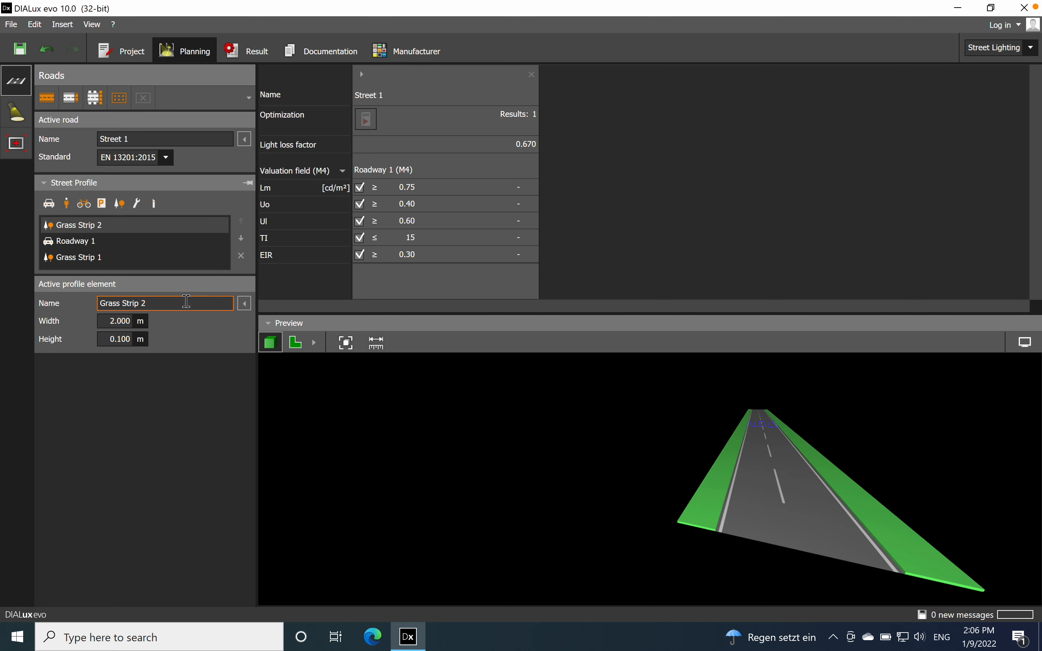
click(108, 258)
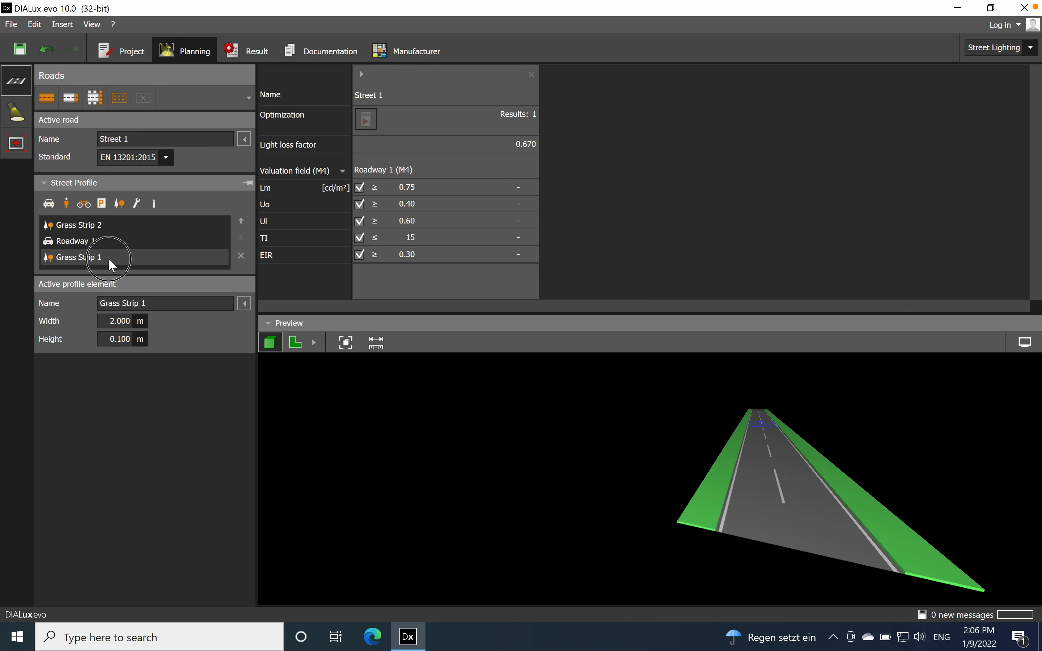
click(99, 226)
drag(482, 475, 616, 470)
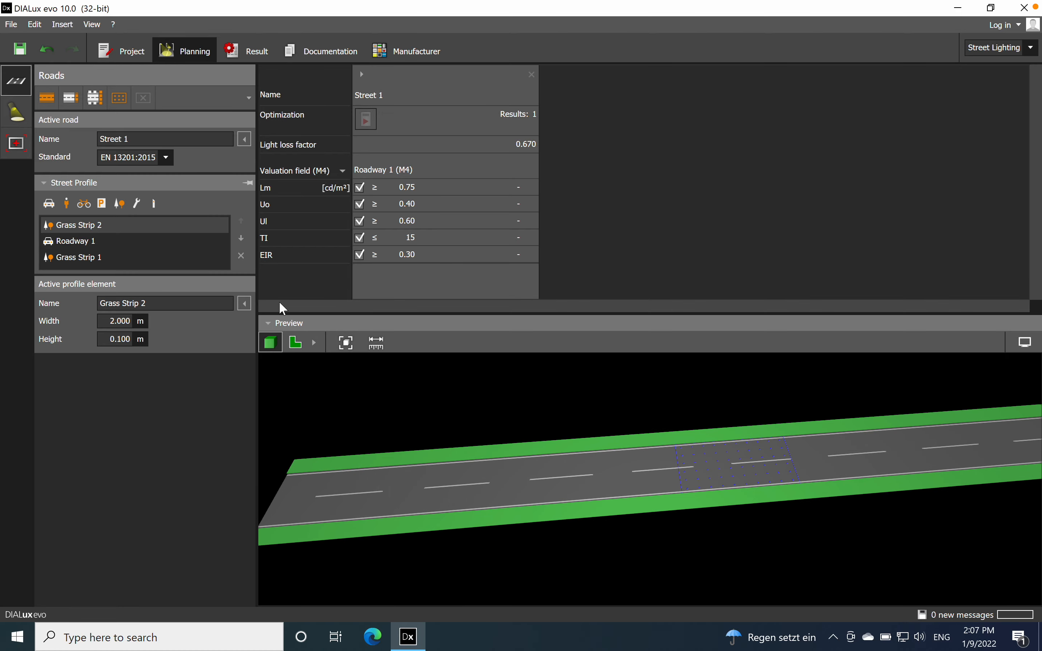
Step: Add a bicycle lane beyond Grass Strip 2 and review its valuation field requirements
click(79, 202)
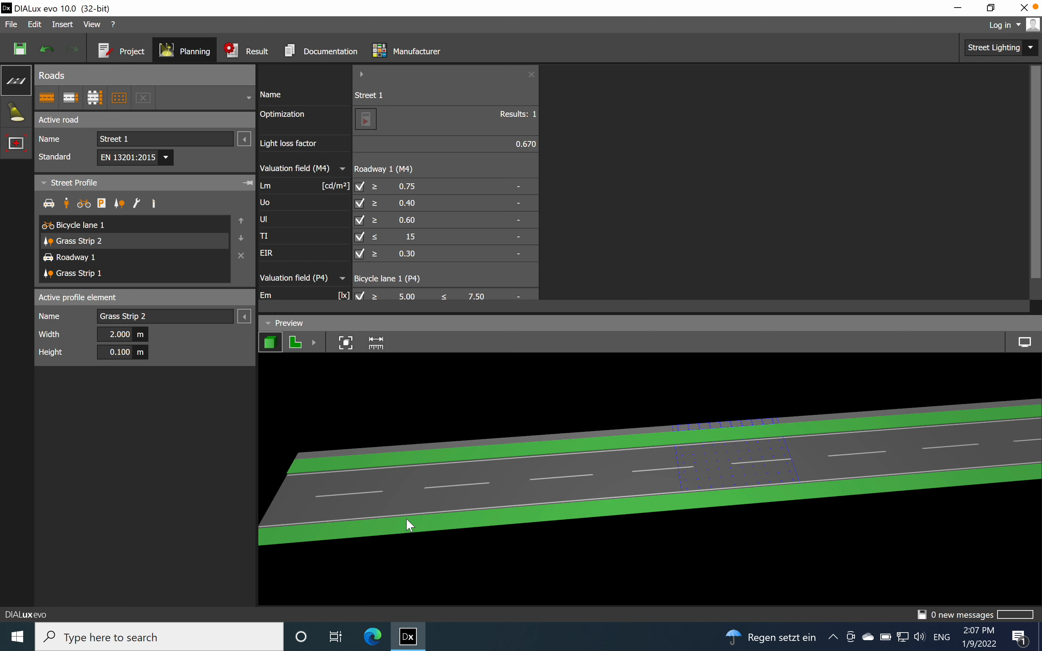
drag(508, 519, 625, 411)
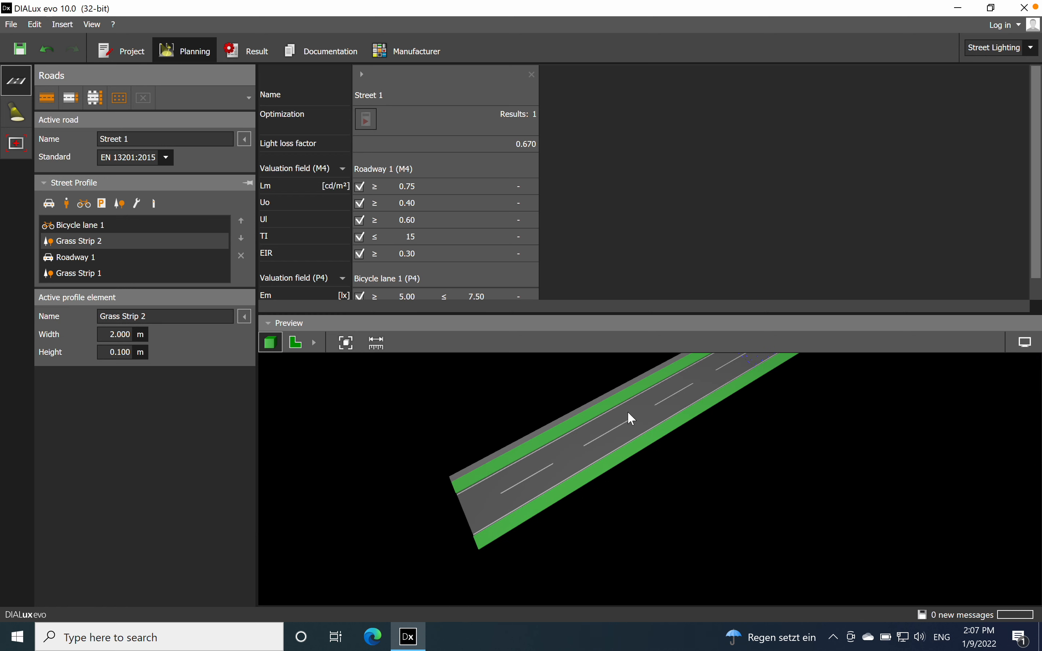
drag(373, 407, 580, 438)
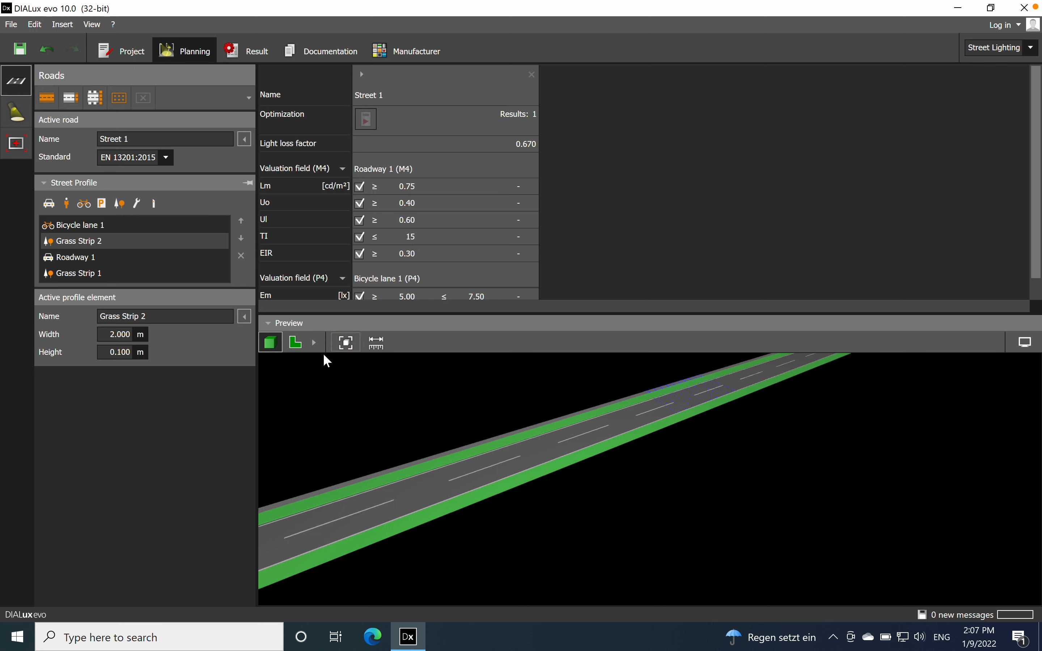
click(269, 323)
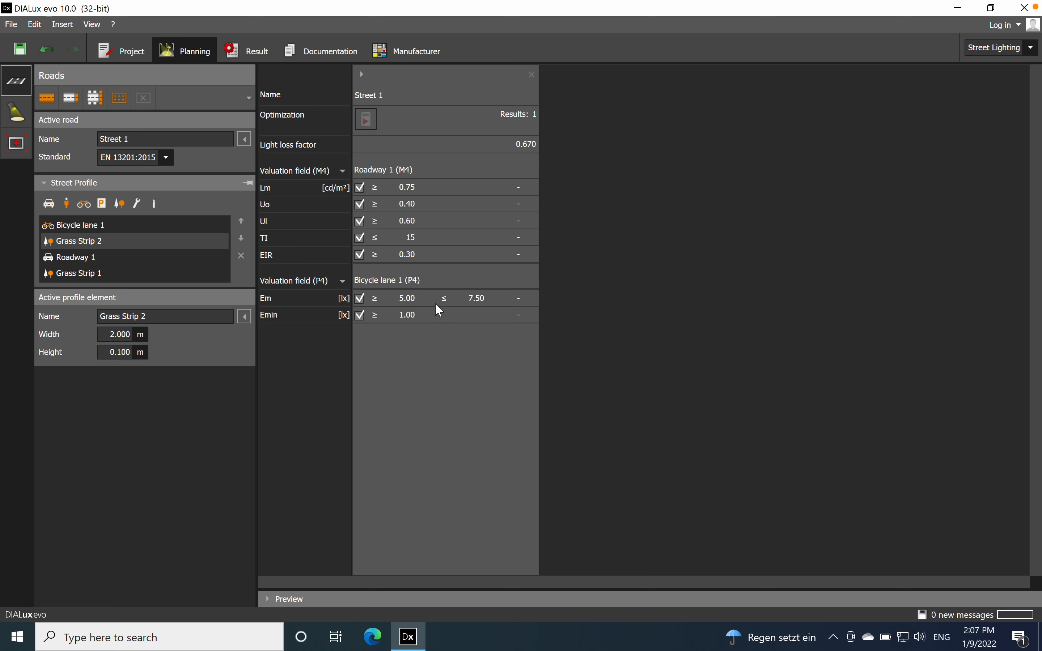
click(269, 600)
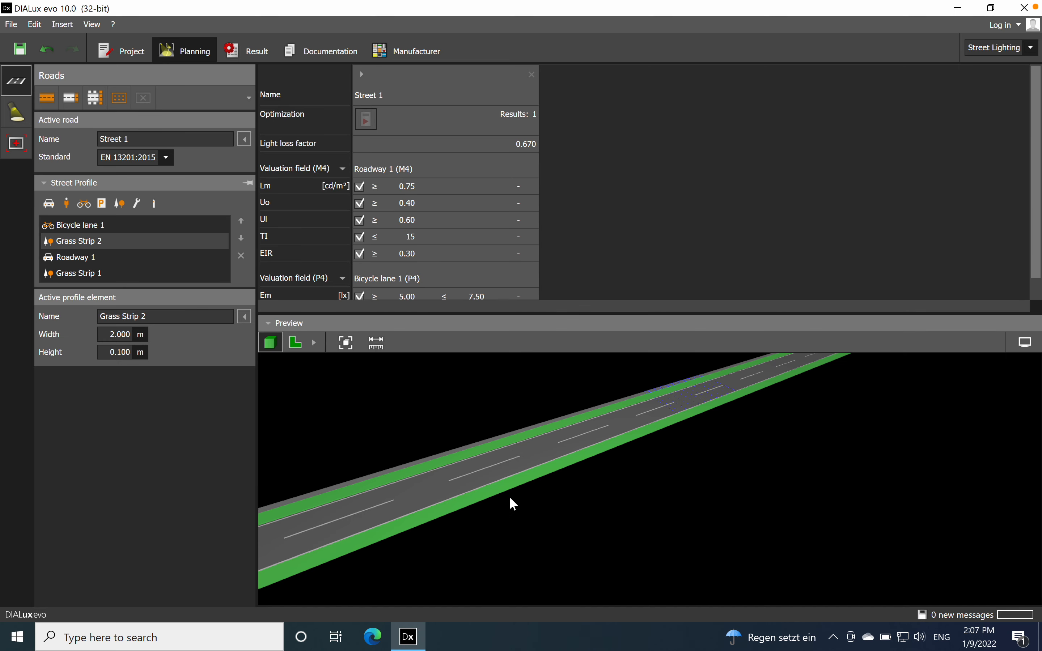
drag(642, 491, 619, 502)
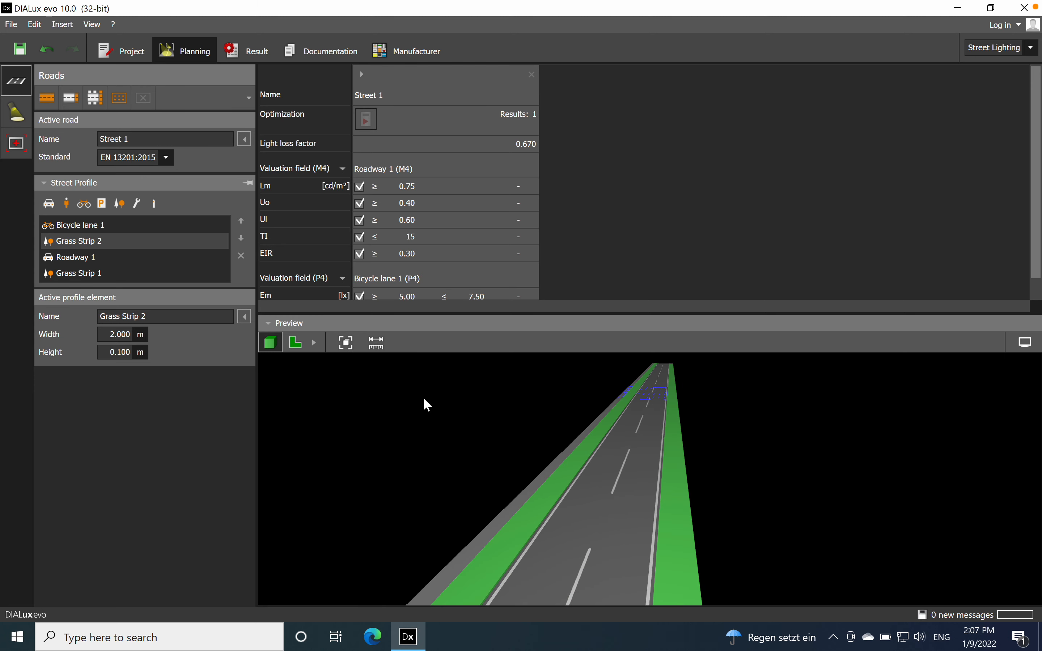
drag(537, 538, 514, 535)
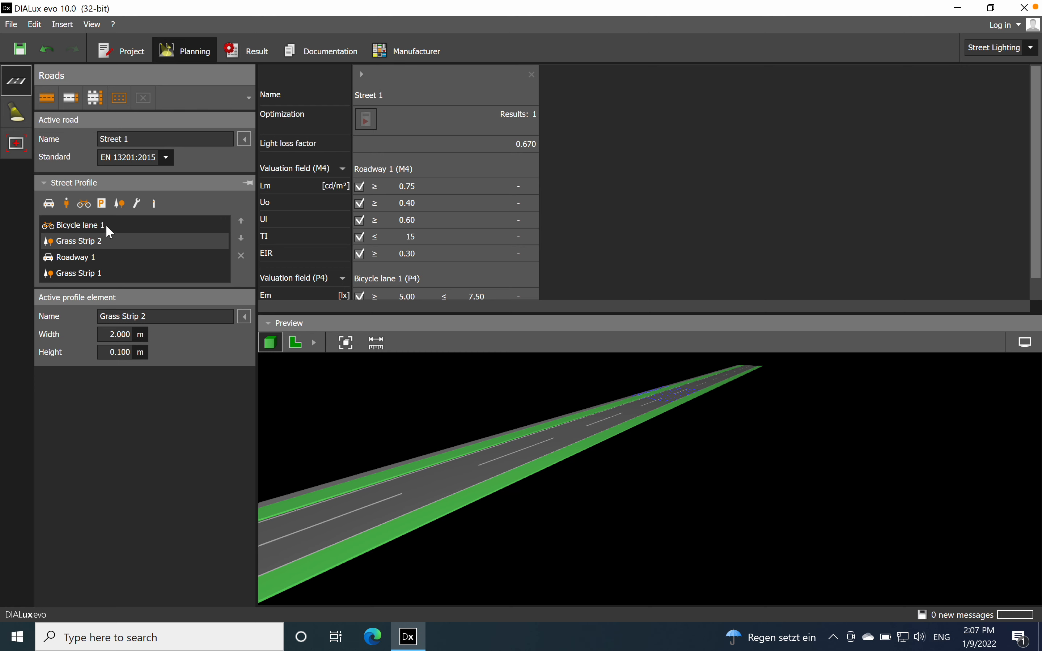
Step: Add a second bicycle lane and move Bicycle lane 1 to the opposite side of the street, below Grass Strip 1
click(91, 208)
click(116, 240)
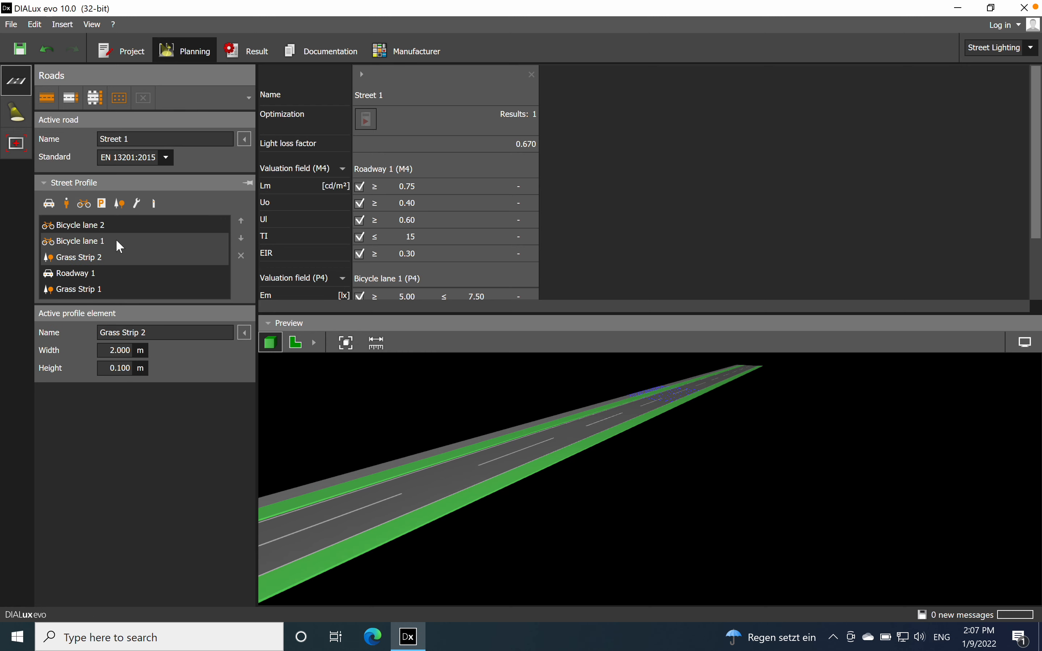
click(241, 238)
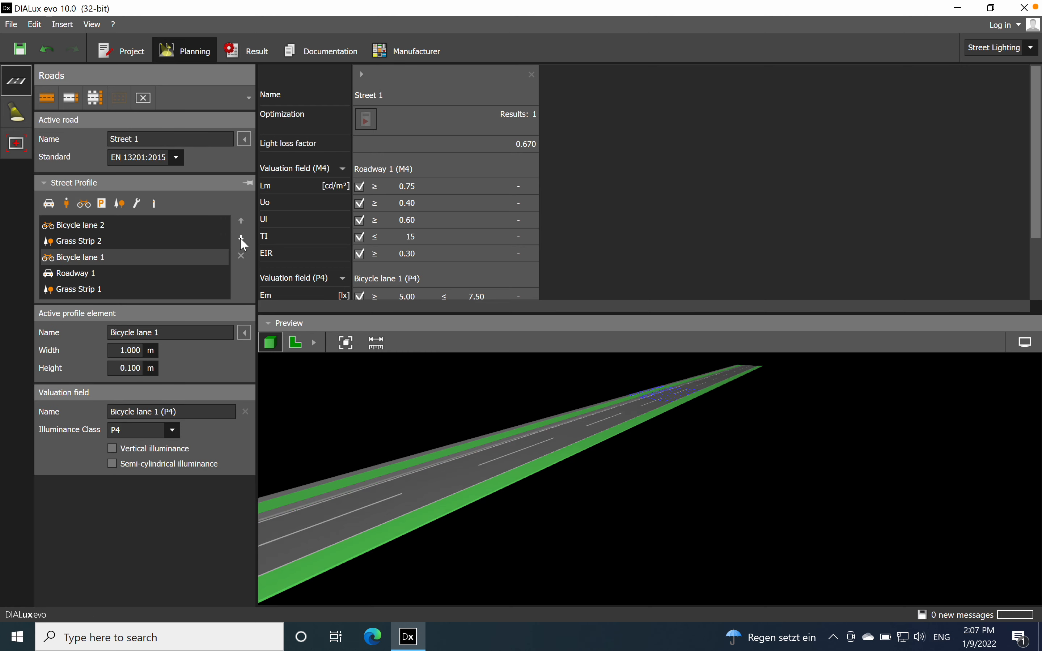
click(241, 239)
click(241, 238)
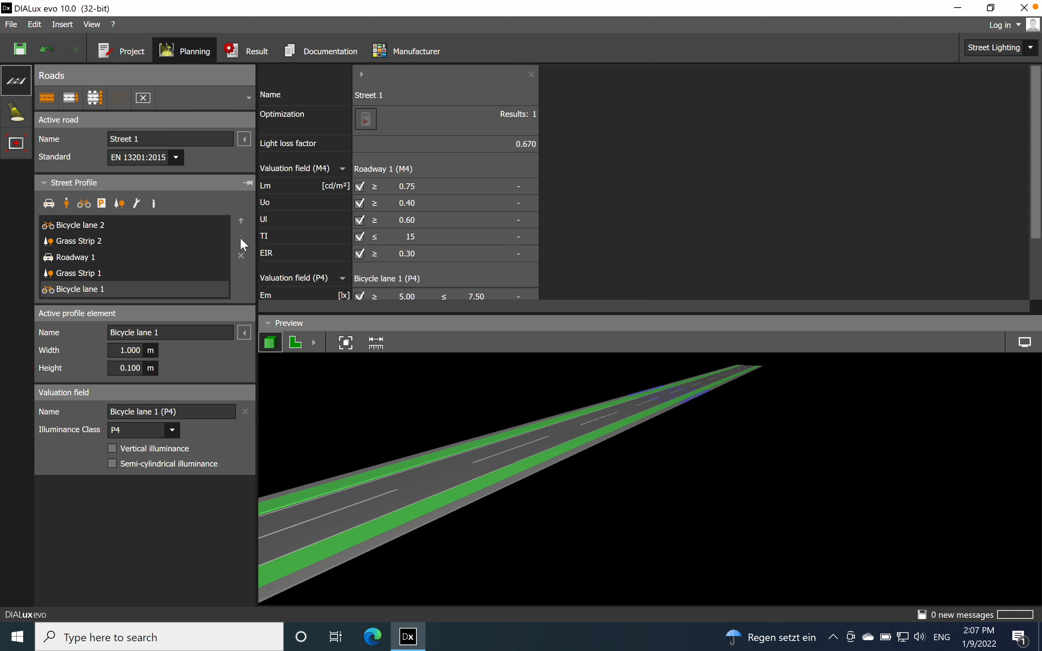
right_drag(502, 528, 501, 491)
drag(664, 427, 572, 427)
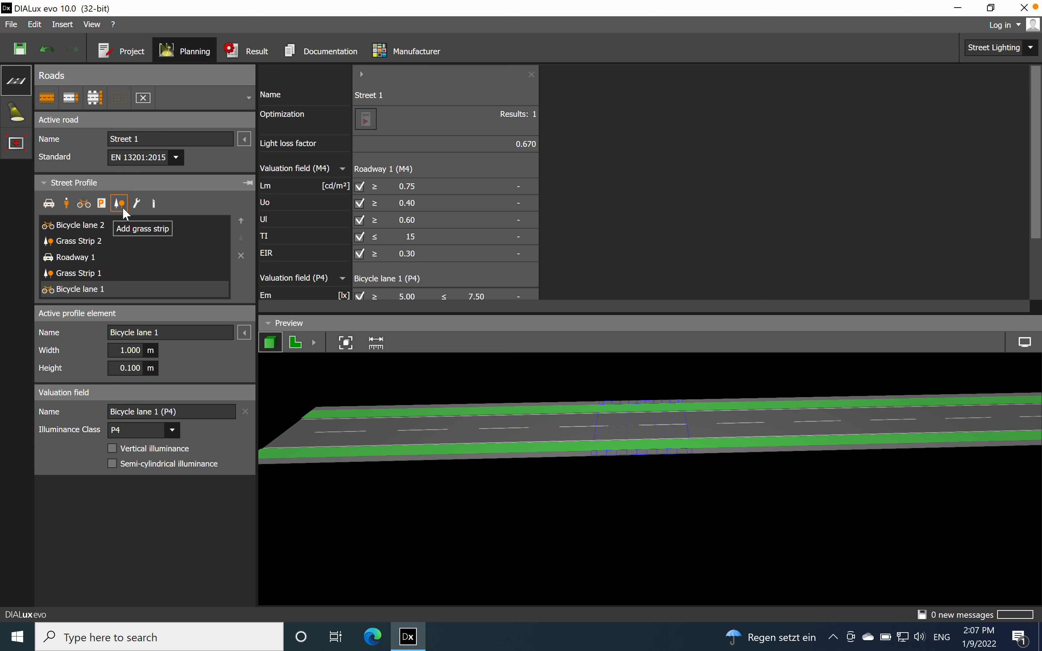
Step: Add an emergency lane to the street profile and collapse the preview to show the full list of valuation fields
click(136, 202)
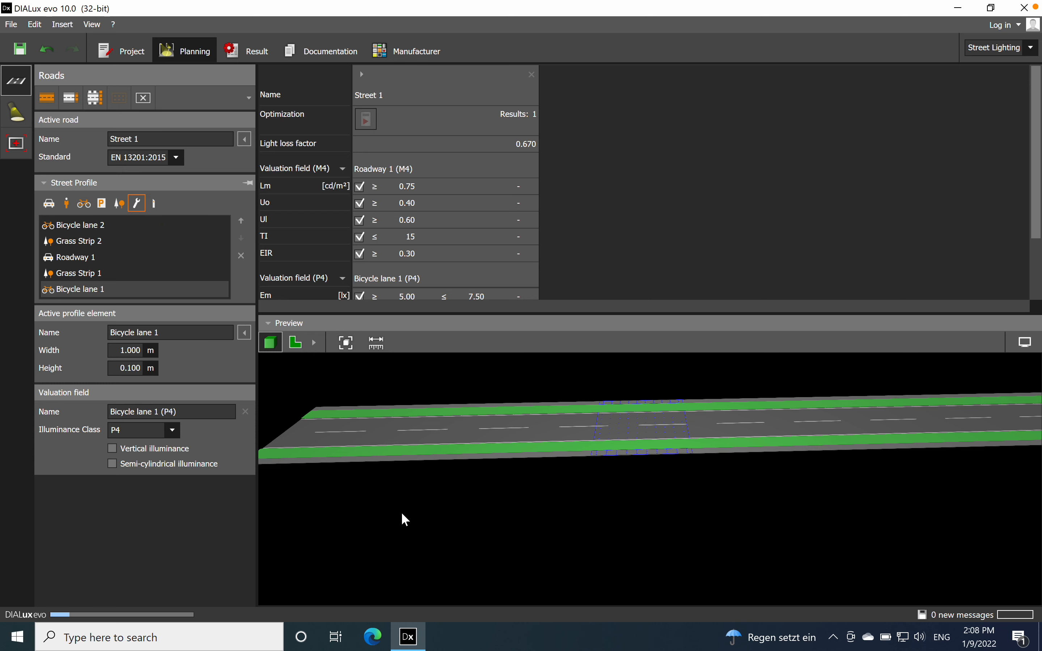
mouse_move(477, 511)
mouse_down()
mouse_move(517, 523)
mouse_move(517, 586)
mouse_move(474, 511)
mouse_up()
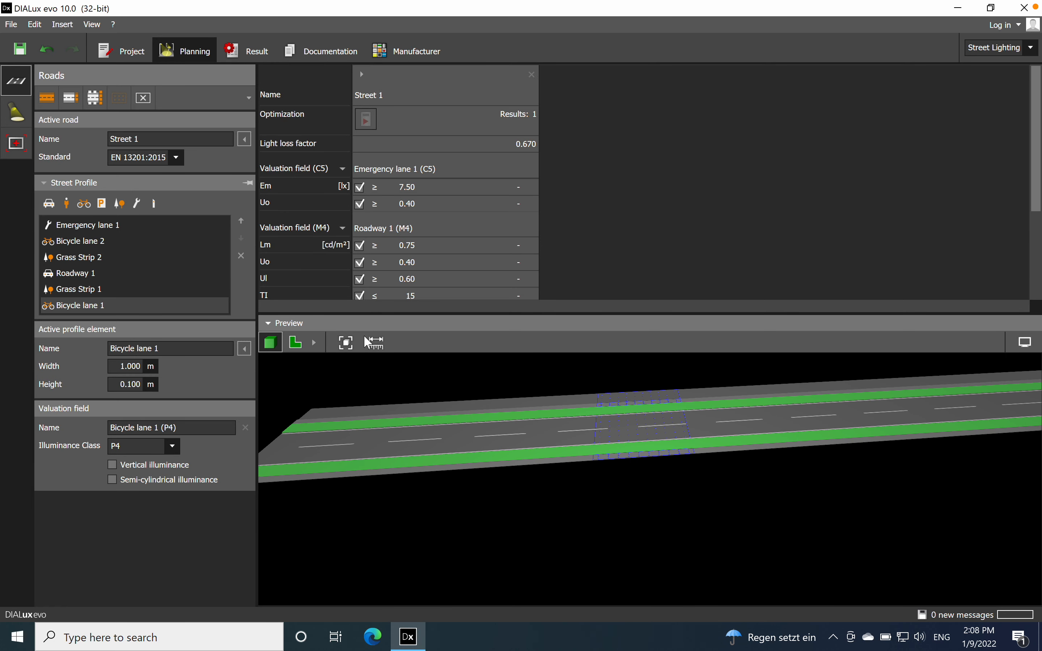
click(268, 324)
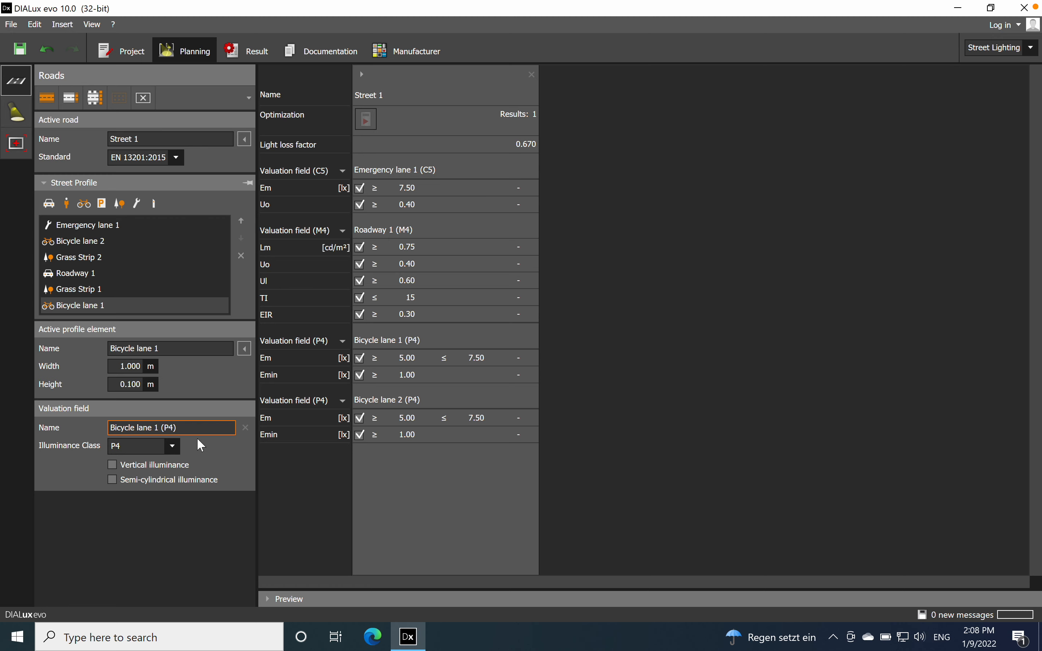
Step: Try illuminance class P5 for Bicycle lane 1 and restore class P4
click(178, 450)
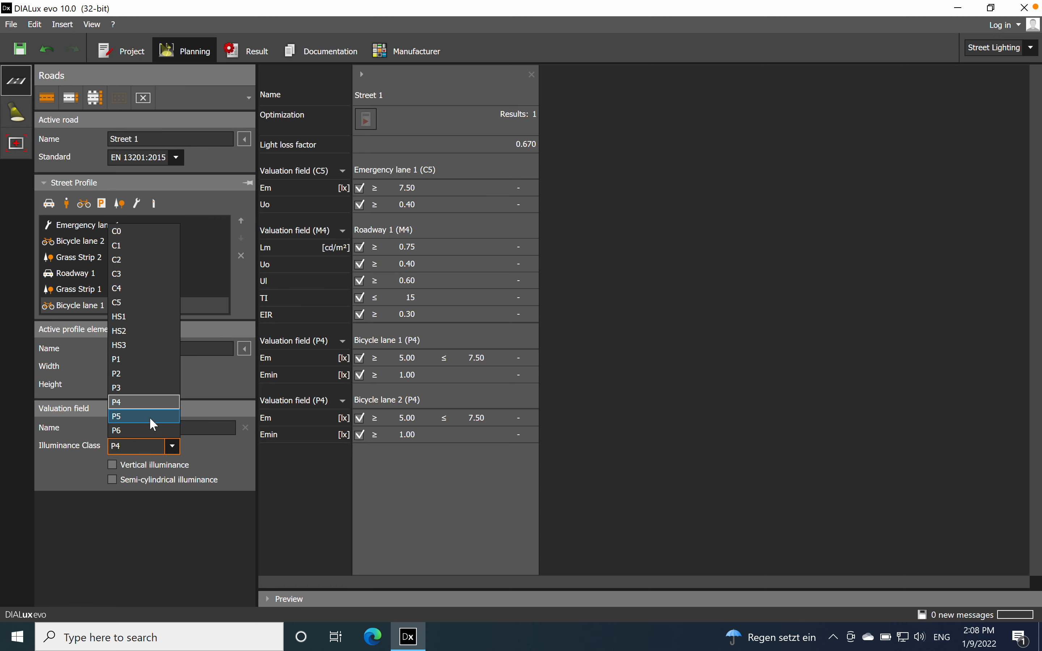
key(Return)
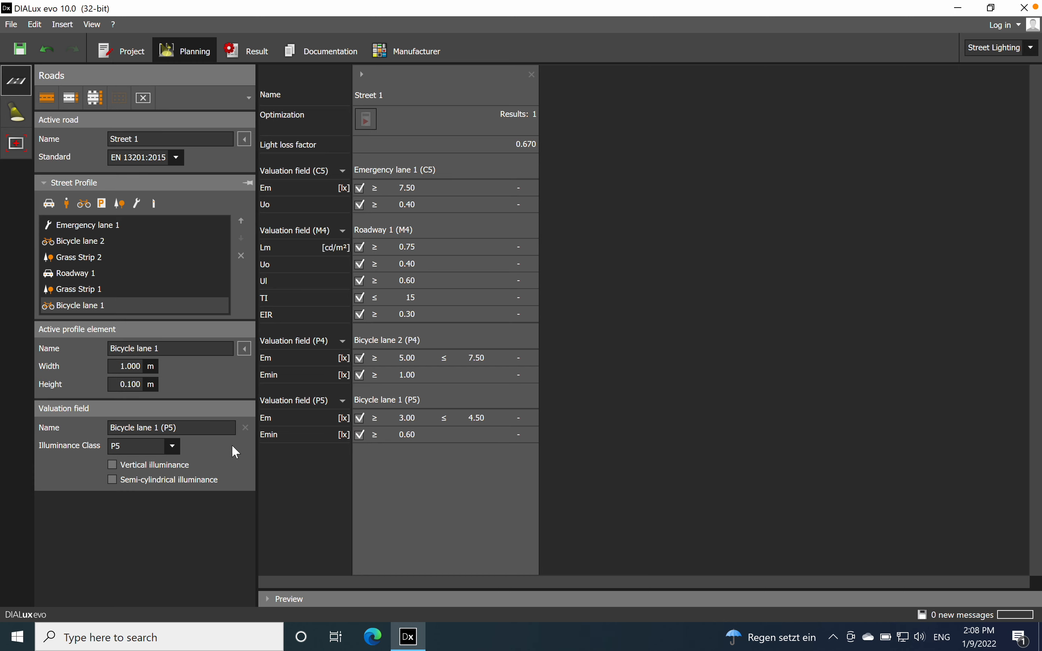
click(173, 447)
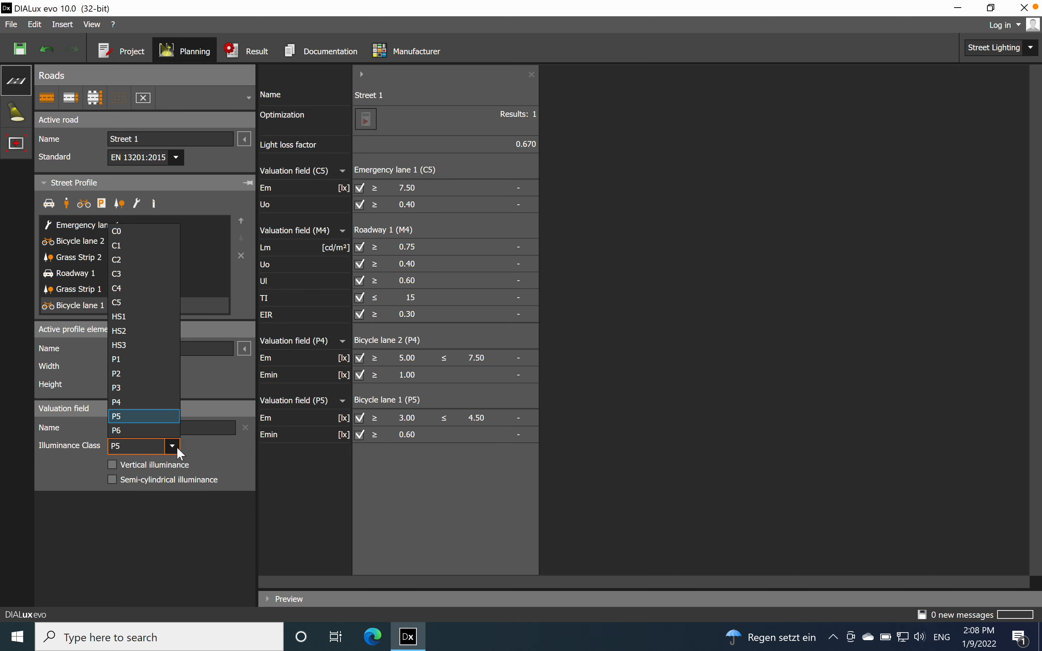
click(149, 403)
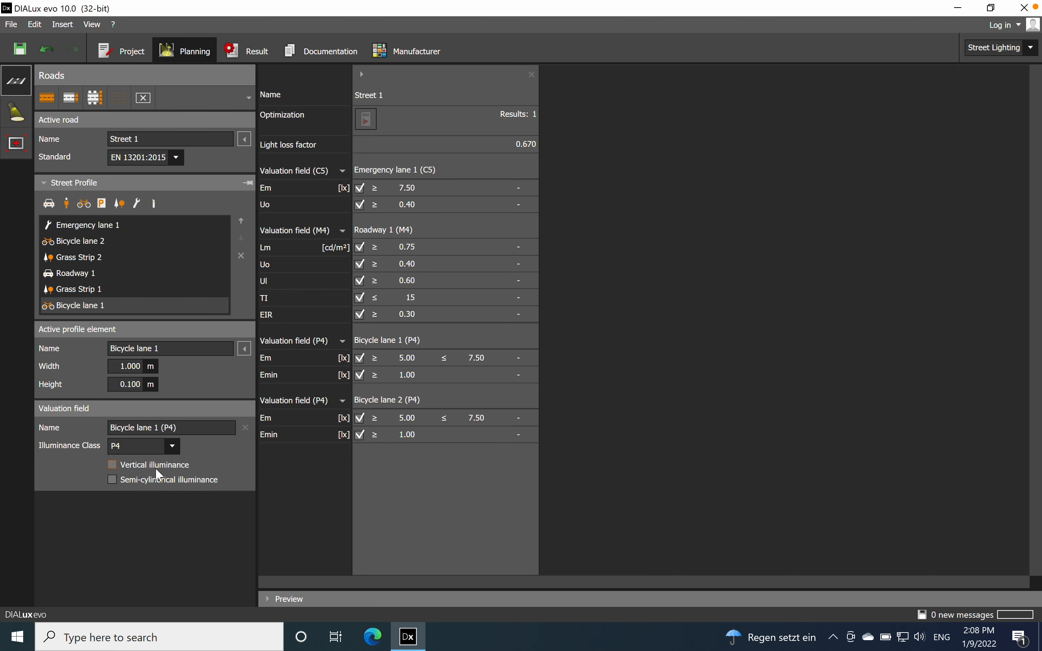
Step: Set the illuminance class of Roadway 1 to M5
click(90, 279)
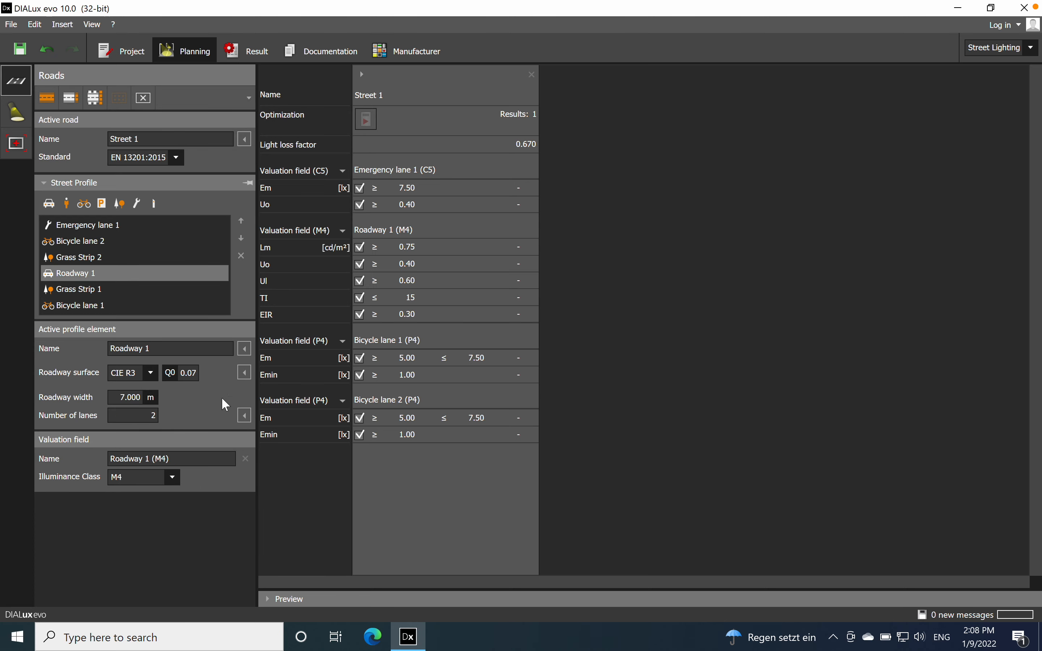
click(173, 478)
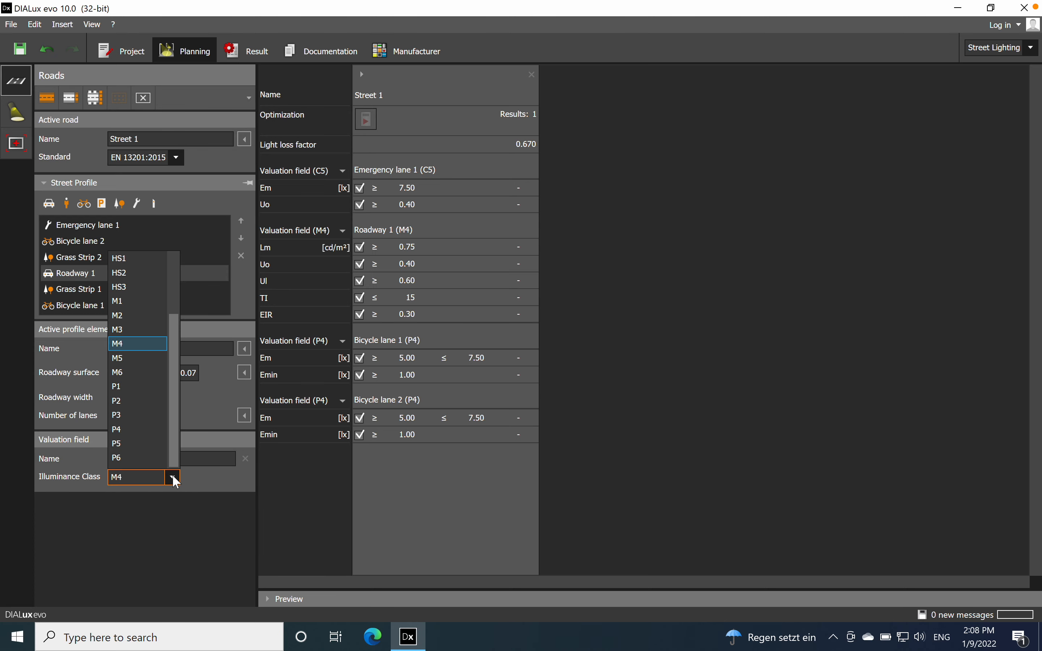
click(134, 358)
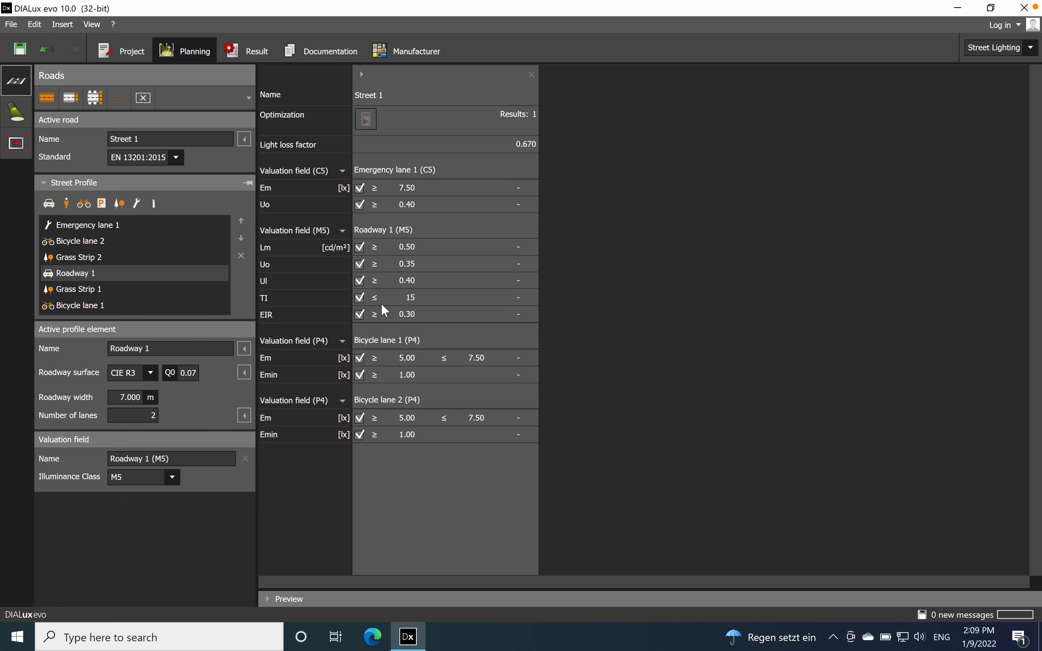
Step: Set the illuminance class of Emergency lane 1 to C4
click(128, 225)
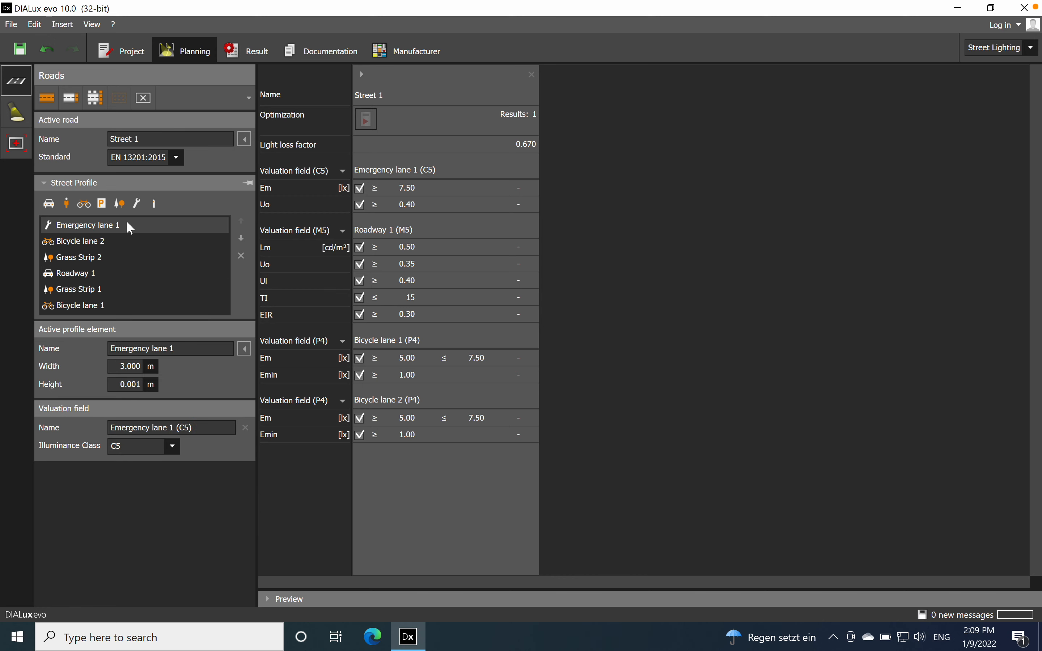
click(173, 447)
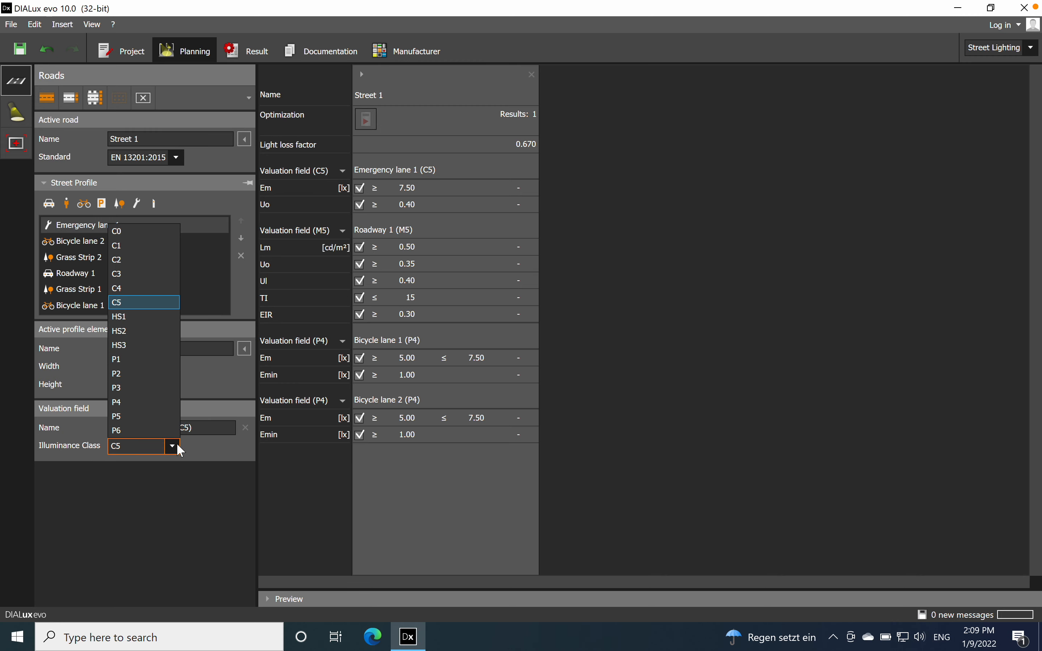
click(132, 290)
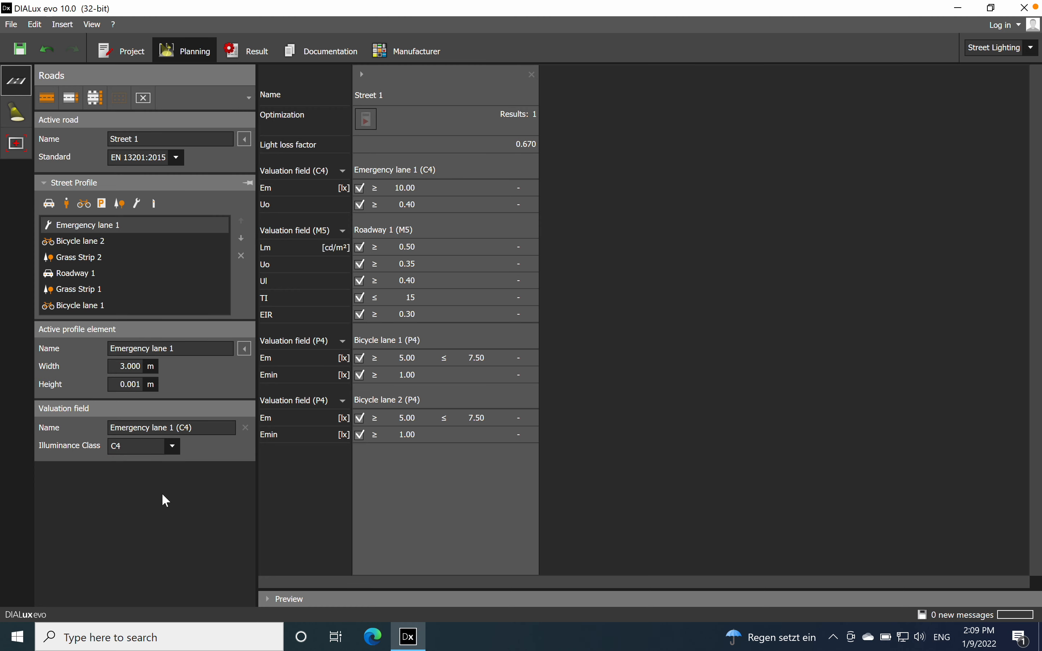
Step: Review the Roadway 1 properties and examine the whole street layout in the plan view preview
click(124, 276)
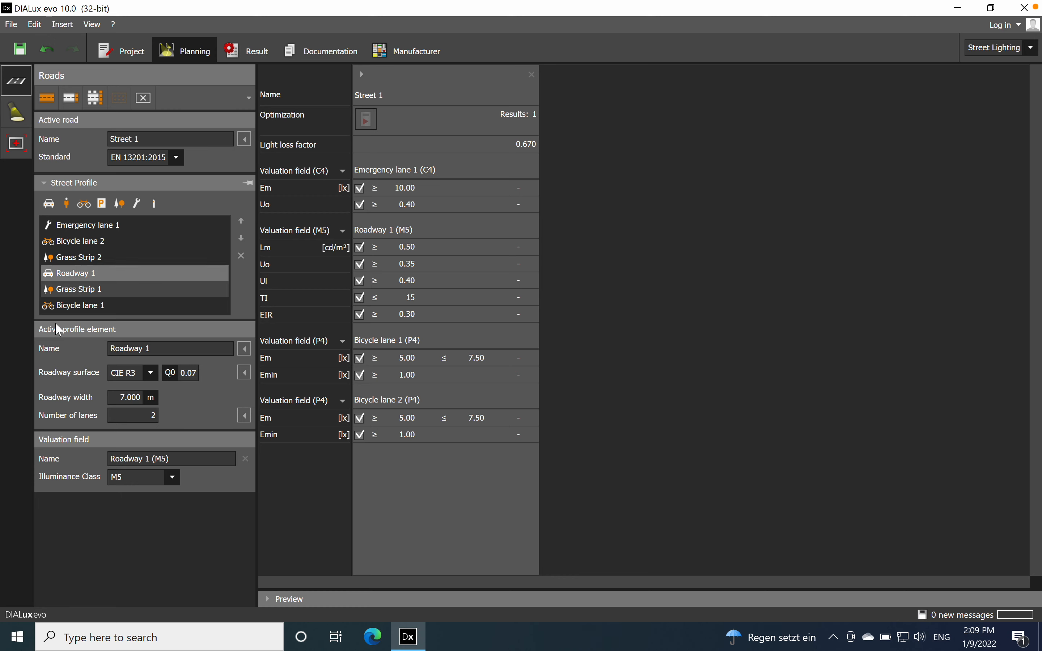
click(129, 397)
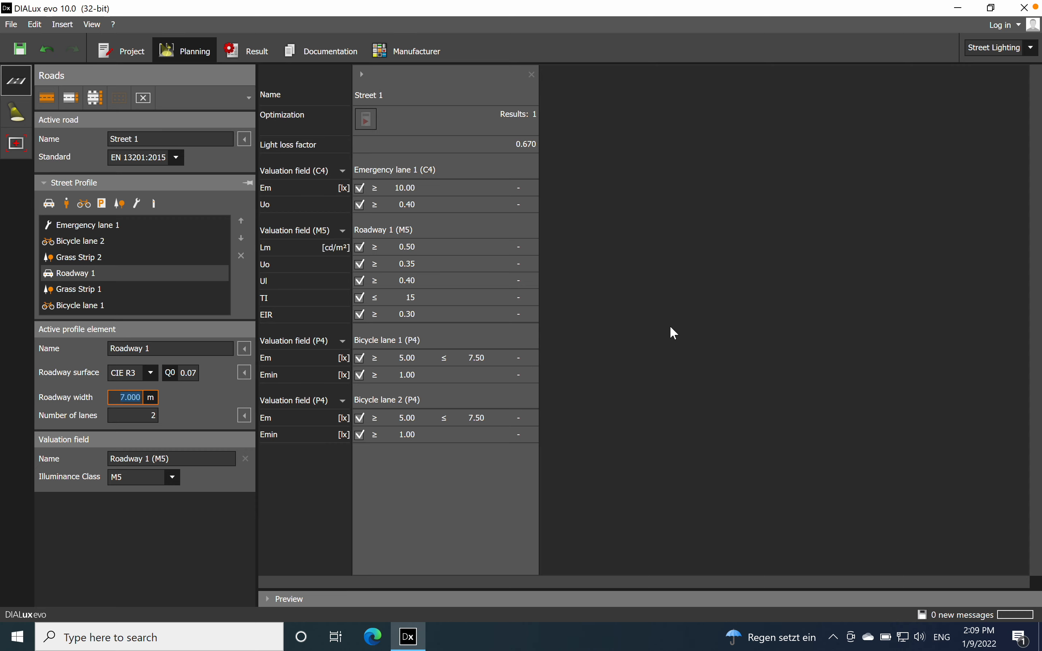
click(265, 599)
right_drag(416, 550, 458, 504)
click(295, 343)
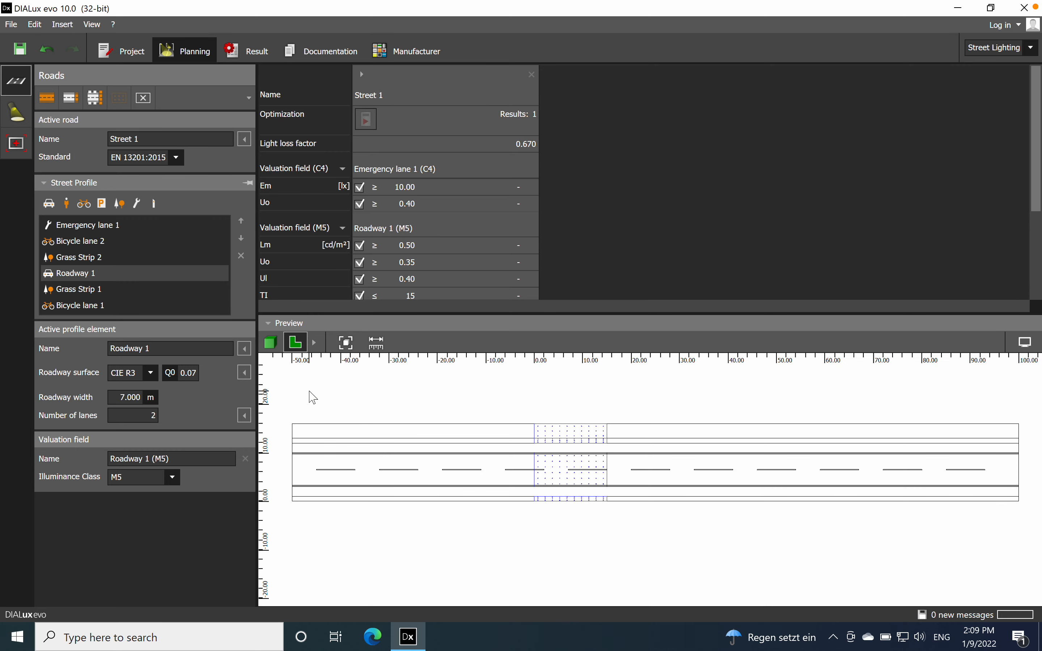
click(786, 546)
scroll(801, 425, down, 1)
middle_drag(801, 424, 713, 436)
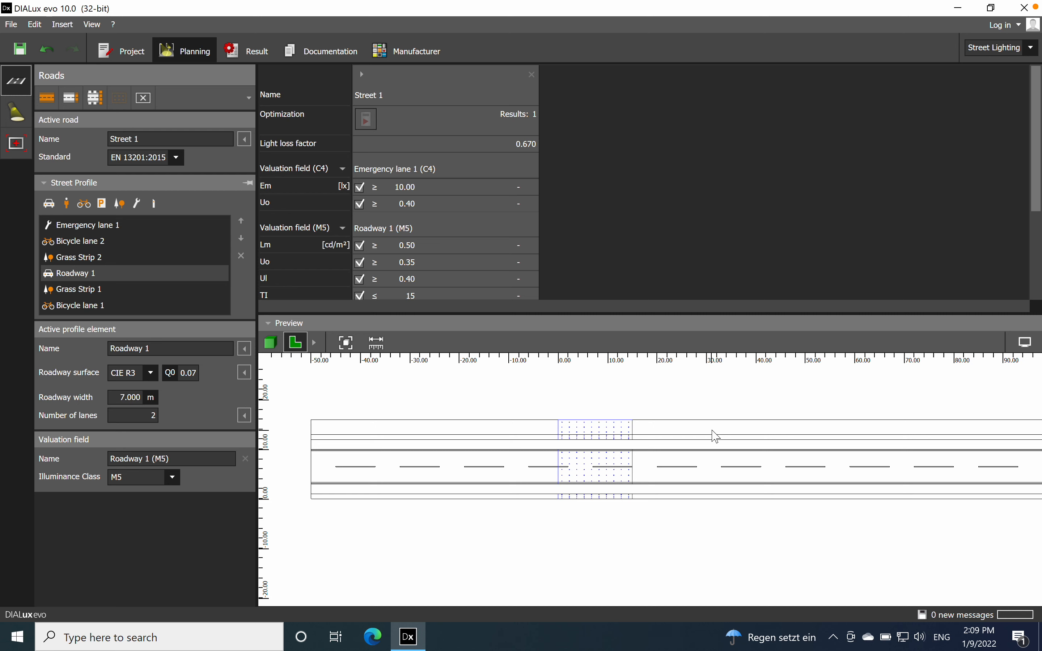
middle_drag(668, 432, 592, 438)
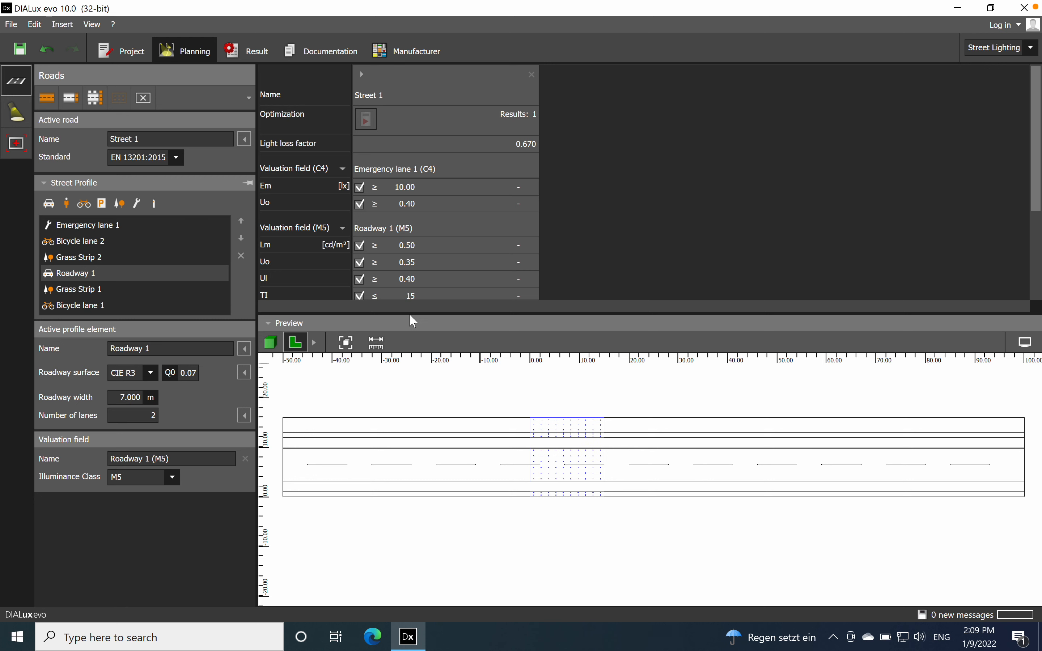
Step: Choose the Philips BRP102 T25 1 xLED55/740 DW luminaire and add a road luminaire arrangement with it
click(16, 115)
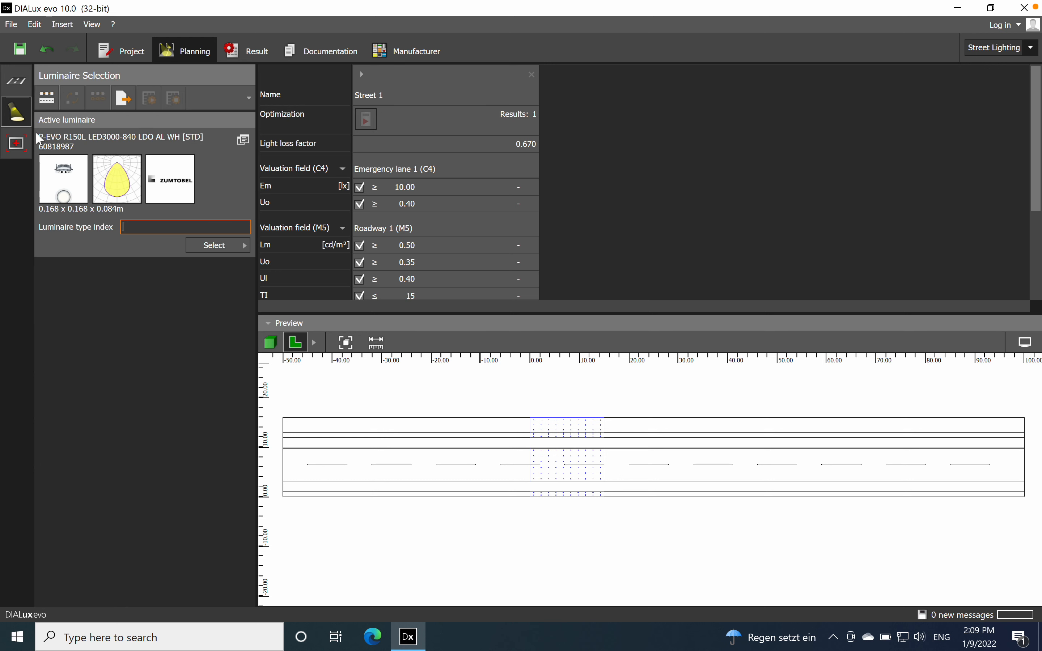
click(244, 254)
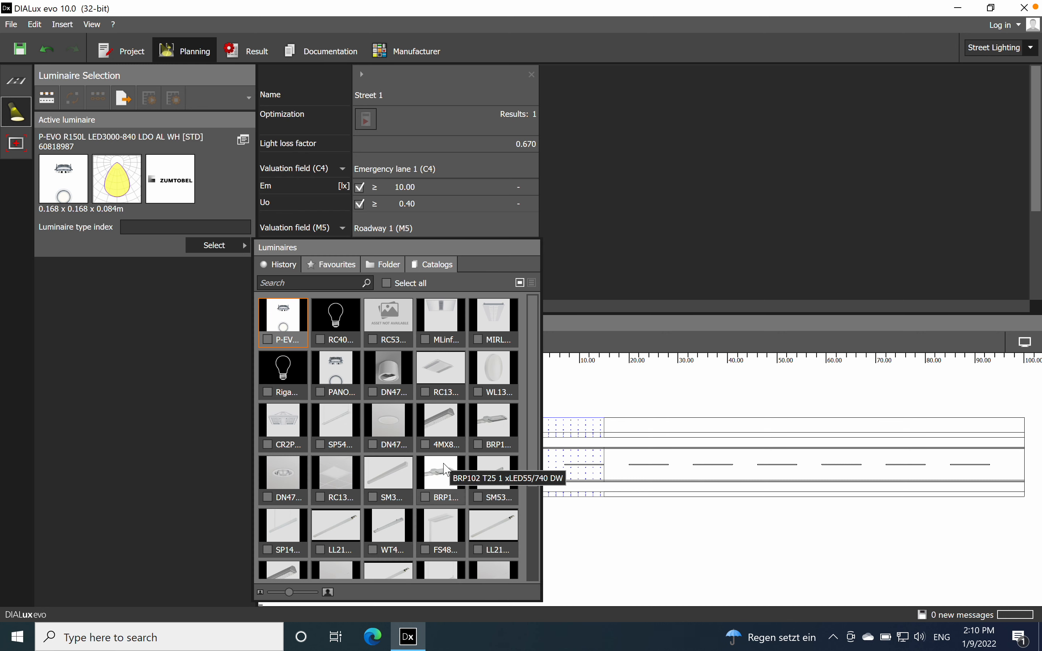
click(444, 468)
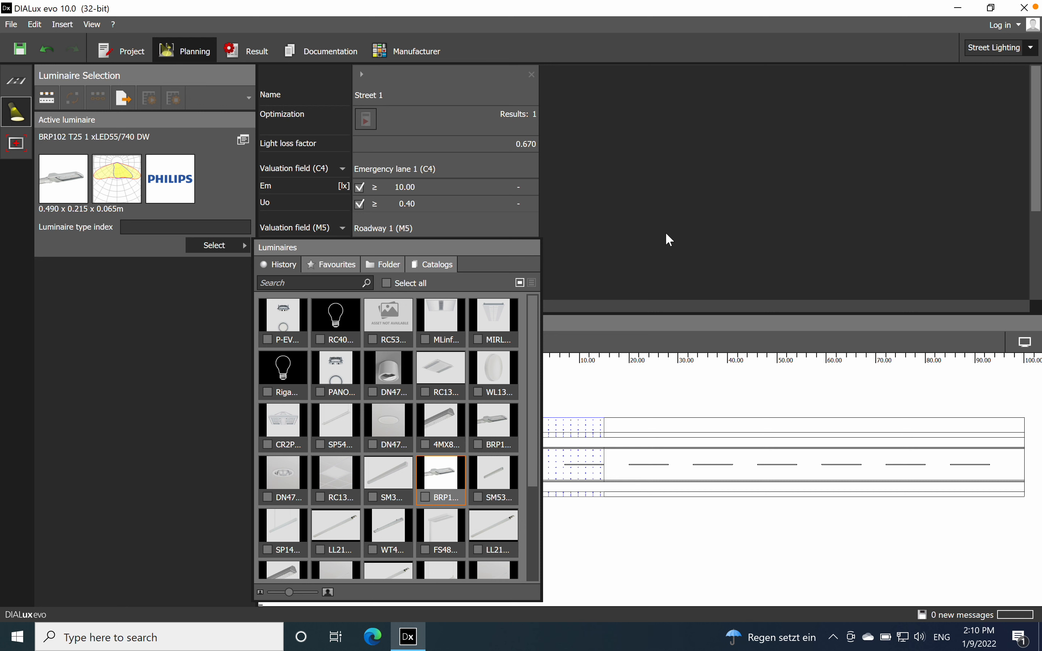
click(656, 222)
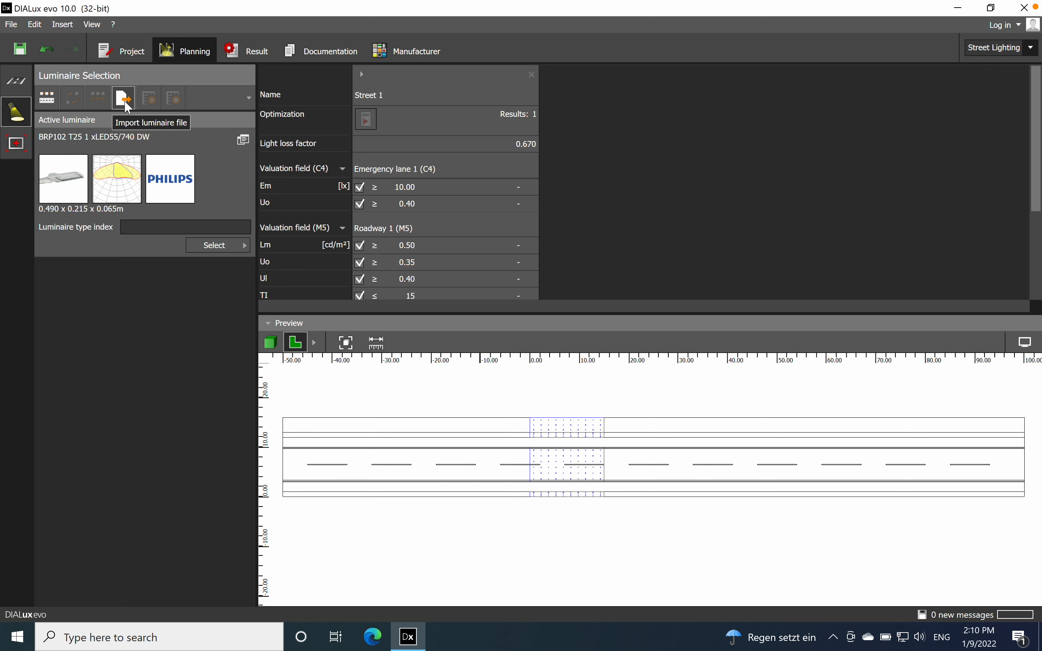
click(48, 100)
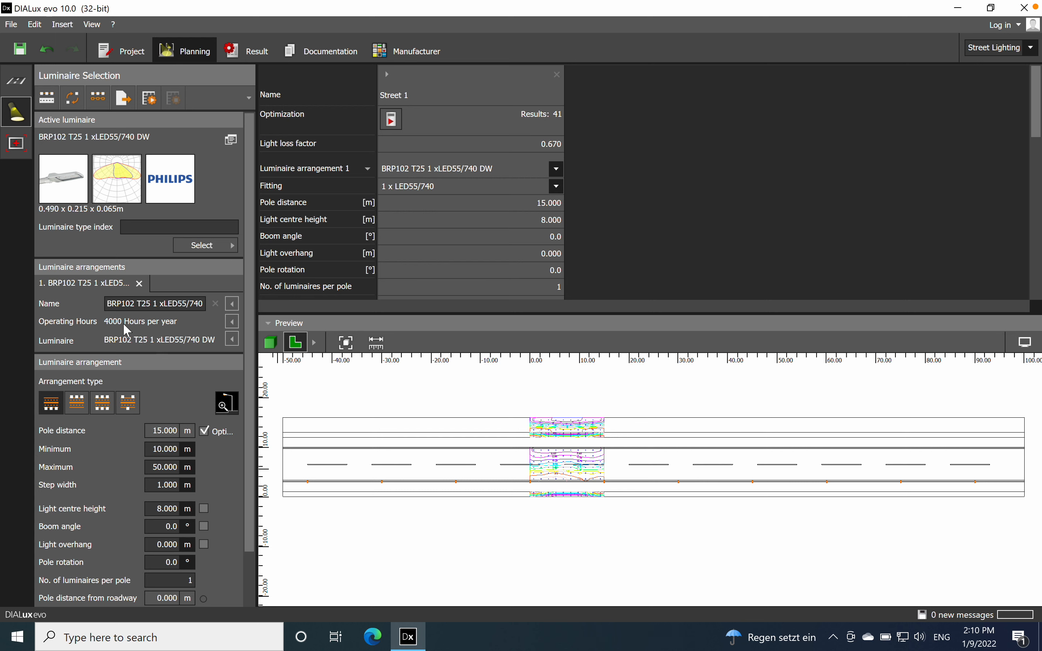
Step: Examine the new arrangement's description, operating hours, luminaire data, arrangement types and pole settings
click(232, 304)
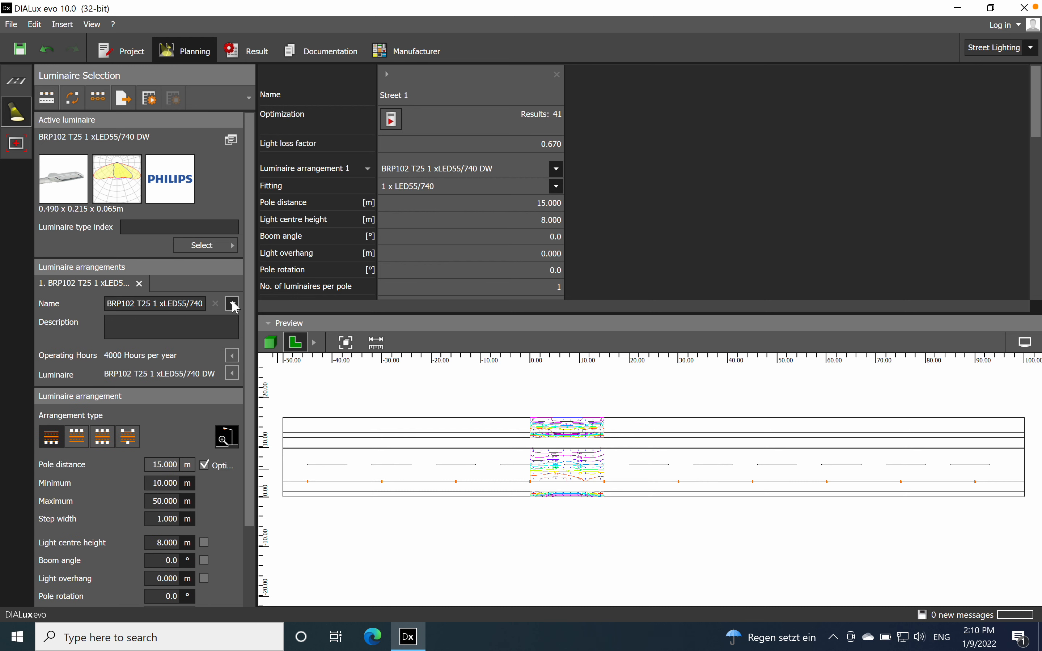
click(232, 304)
click(233, 321)
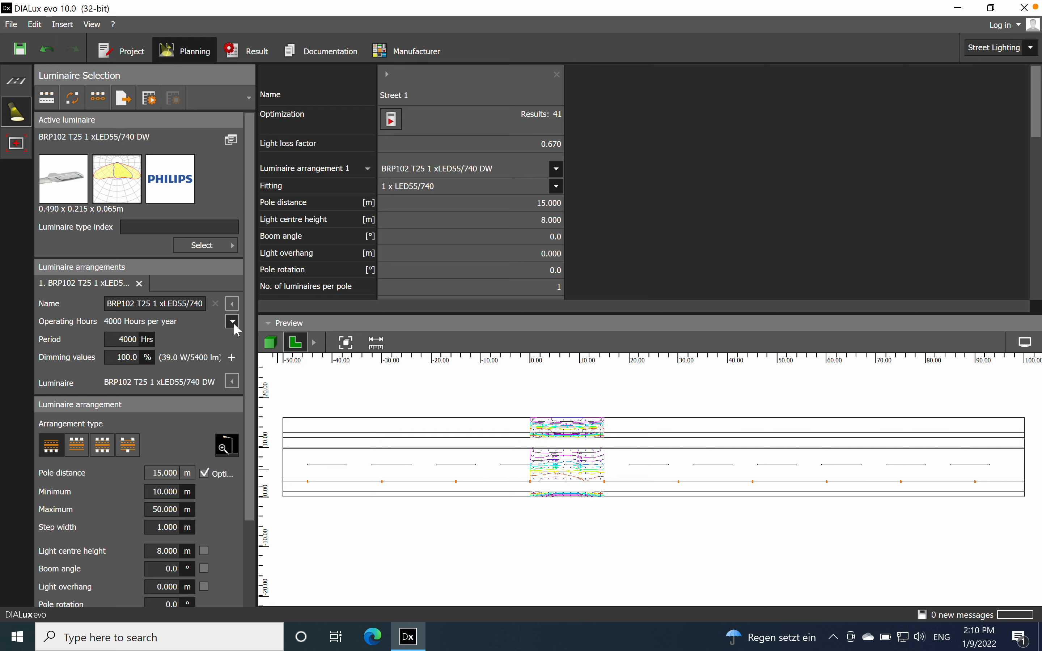
click(234, 325)
click(232, 340)
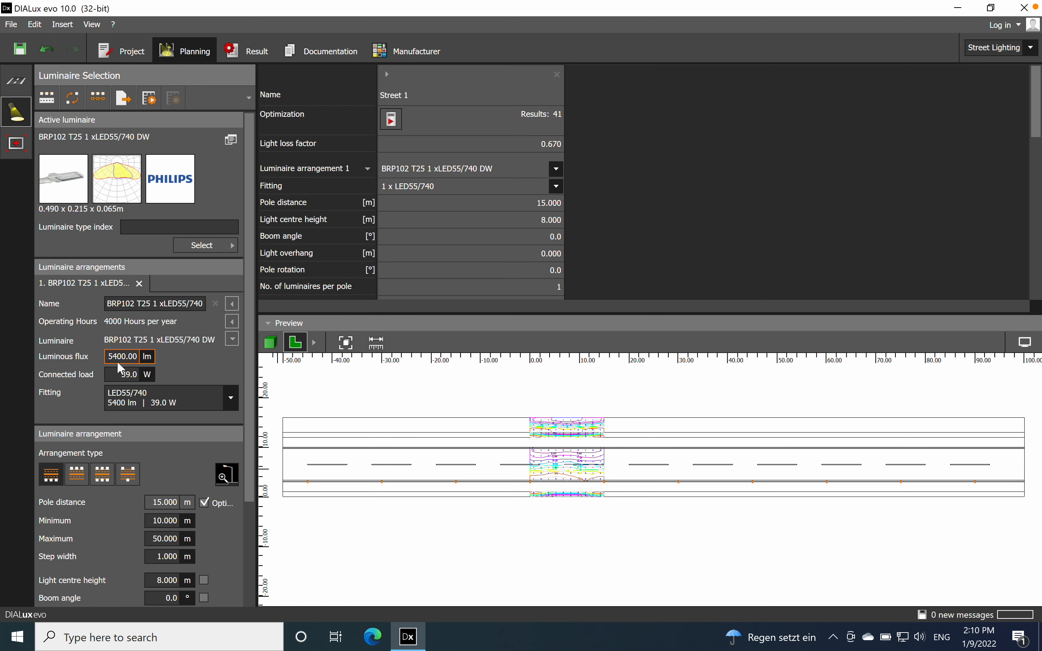
click(233, 340)
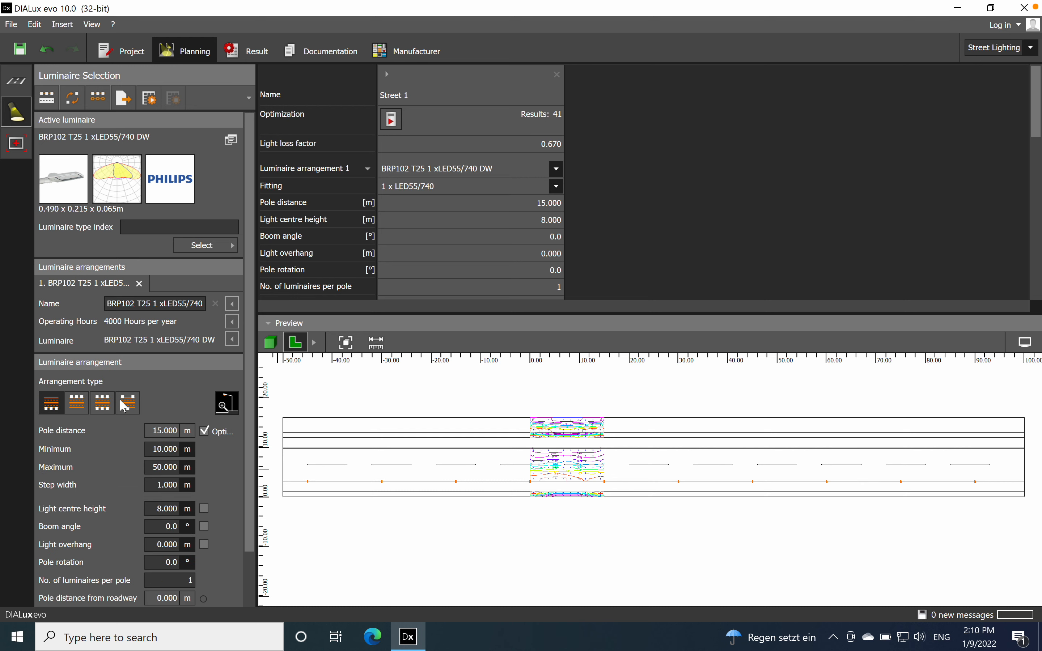
scroll(124, 406, down, 2)
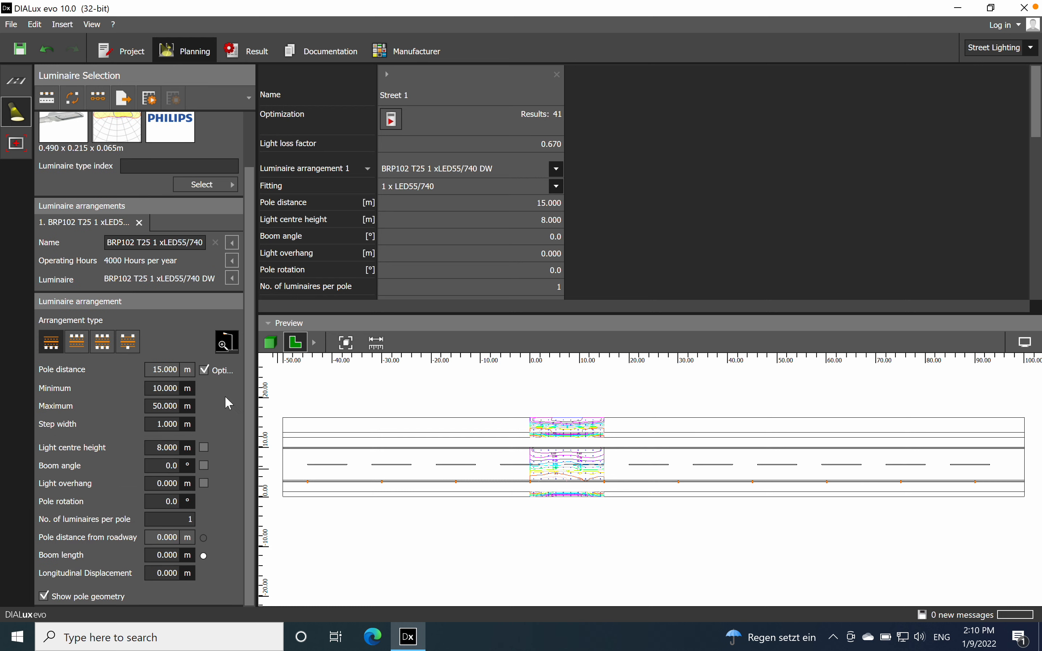
scroll(226, 398, up, 2)
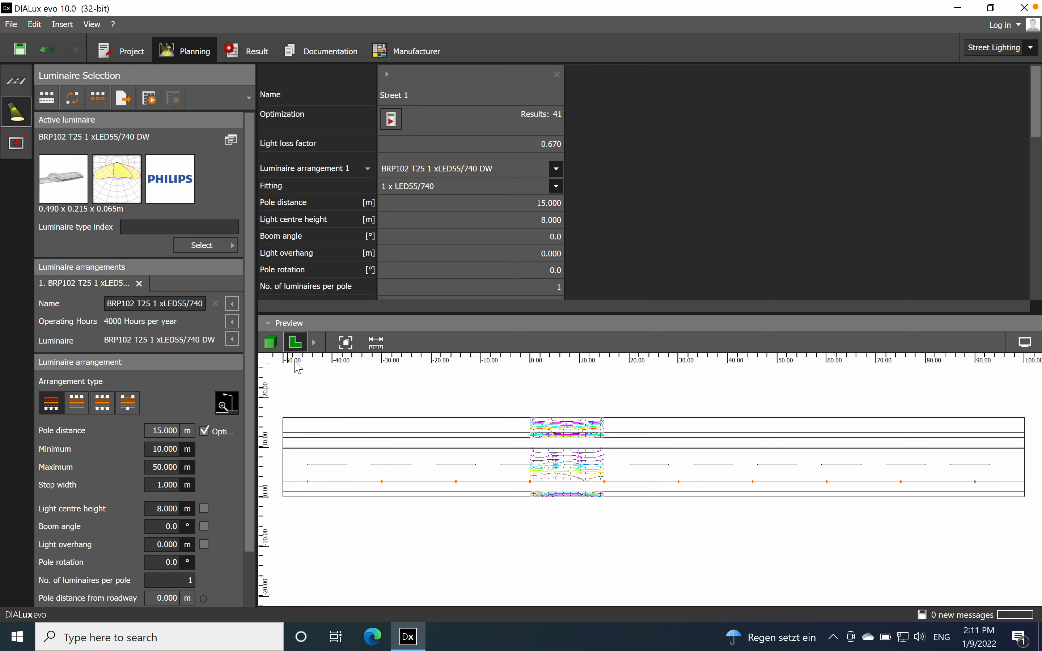
Step: Optimise the luminaire arrangement of Street 1 and compare the calculated values with each valuation field's requirements
click(390, 120)
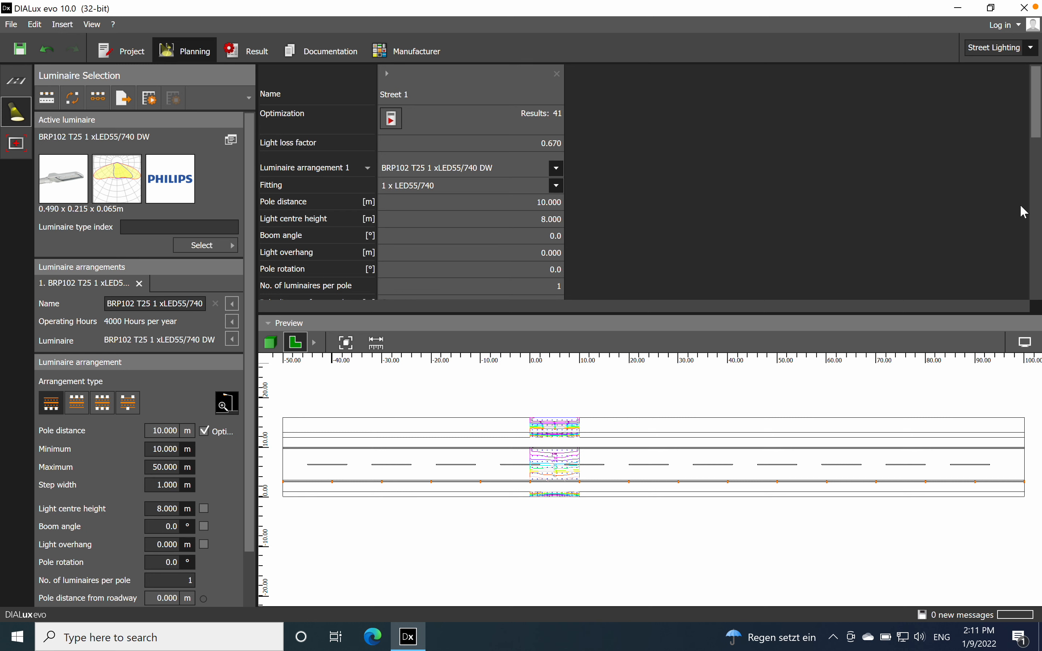
click(266, 322)
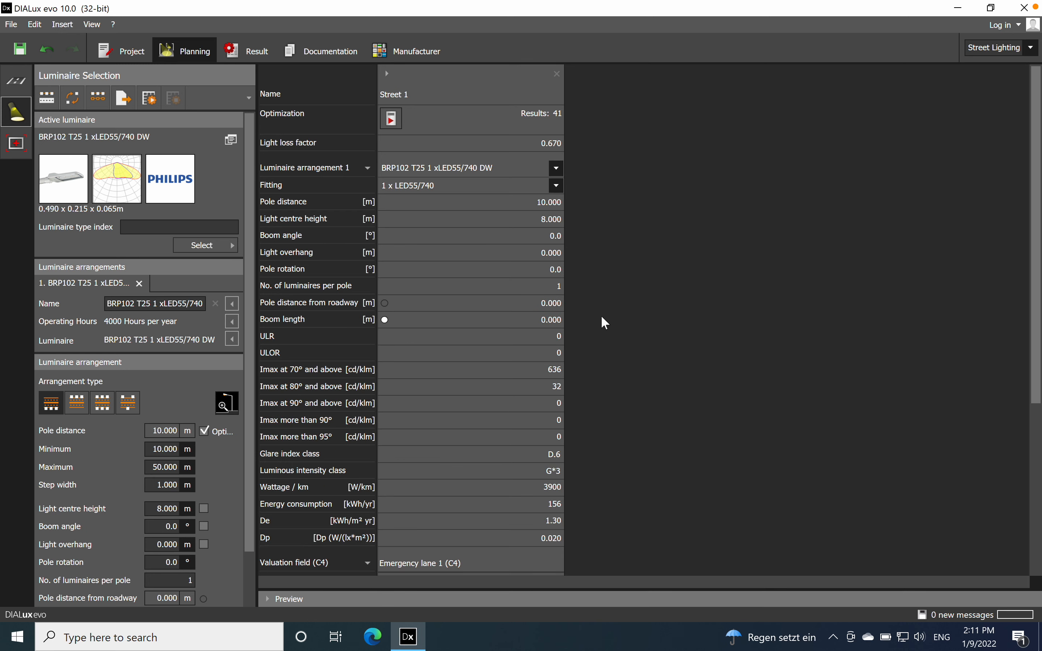
scroll(707, 340, down, 5)
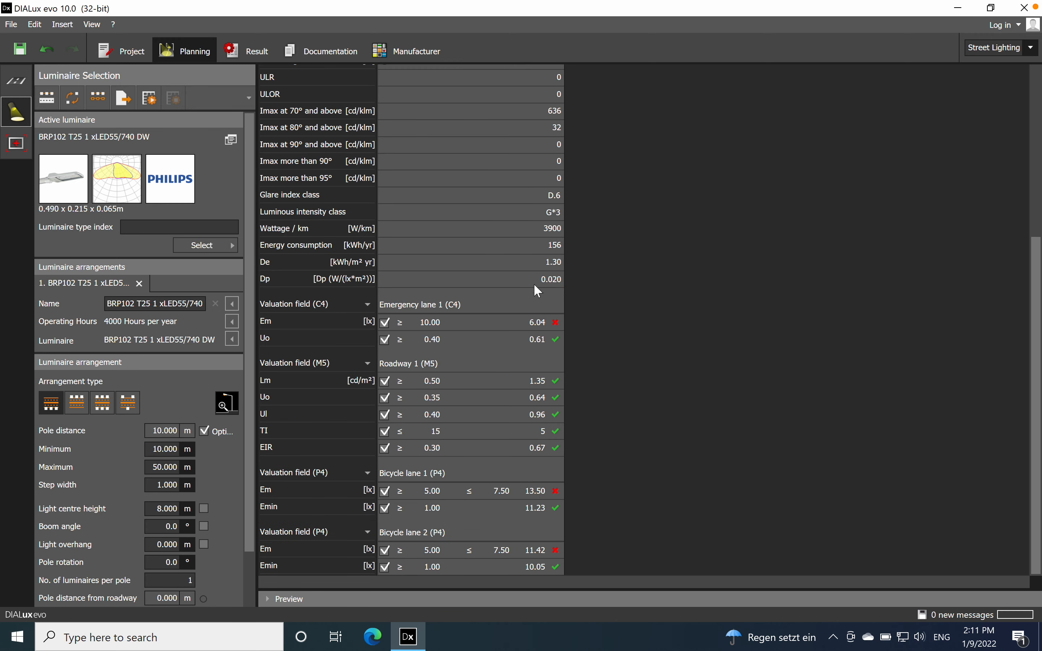
scroll(573, 305, up, 5)
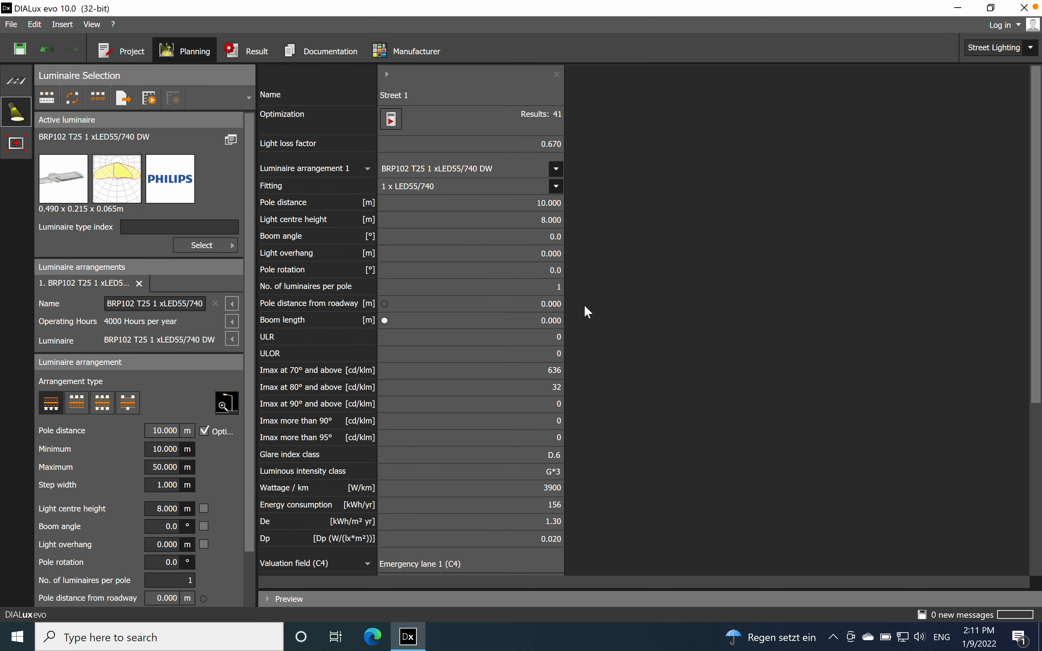
scroll(378, 131, down, 2)
scroll(452, 146, up, 2)
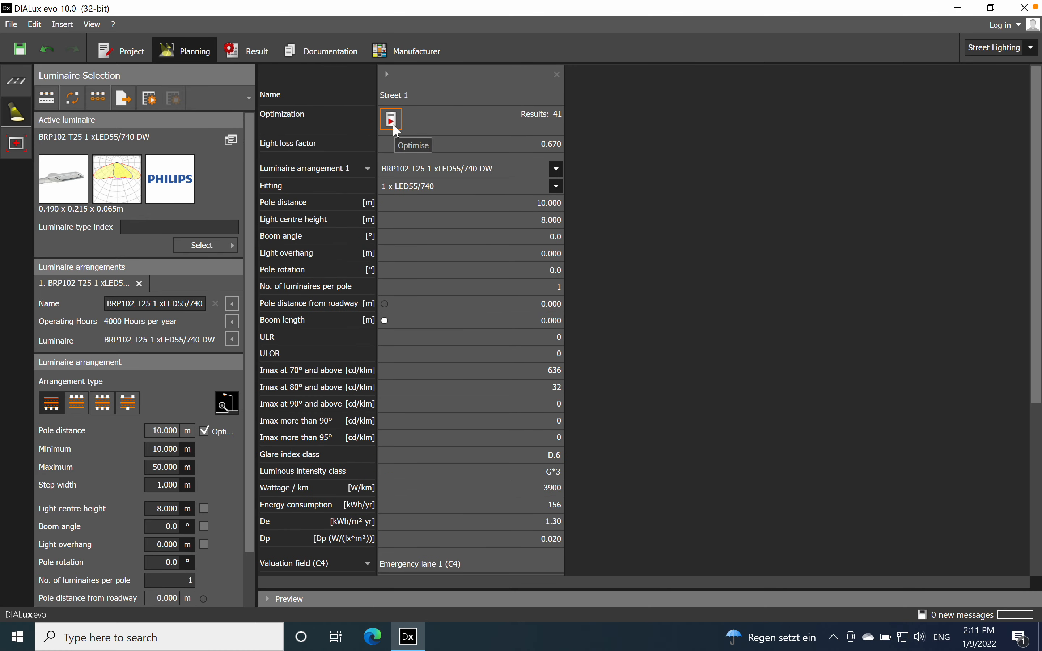
scroll(754, 384, down, 5)
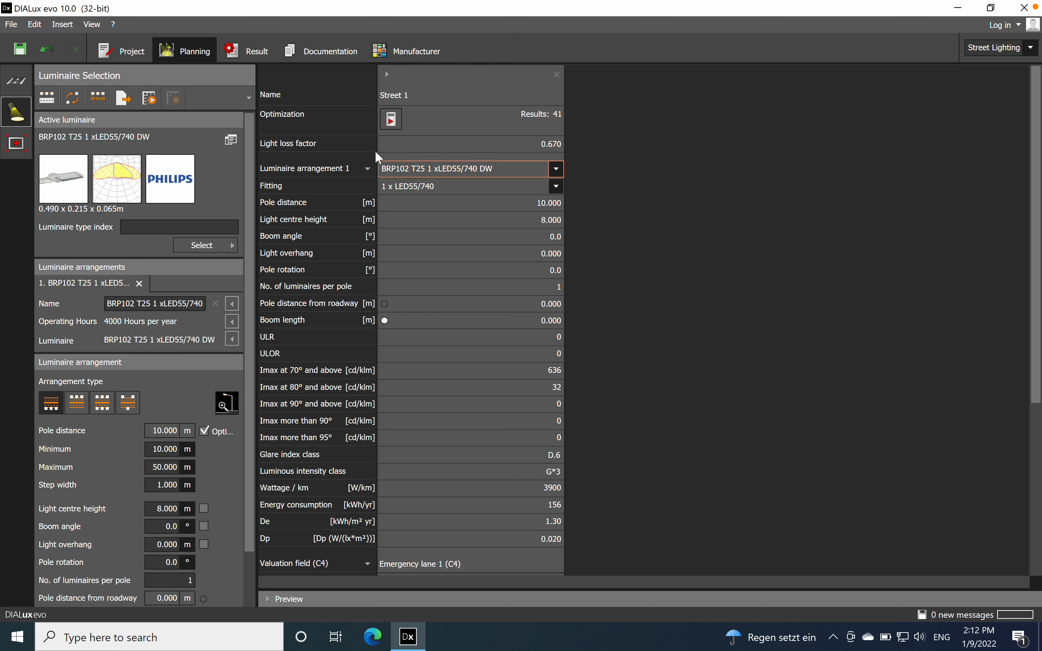
Step: Open the project documentation and review the Street 1 summary according to EN 13201:2015
click(312, 55)
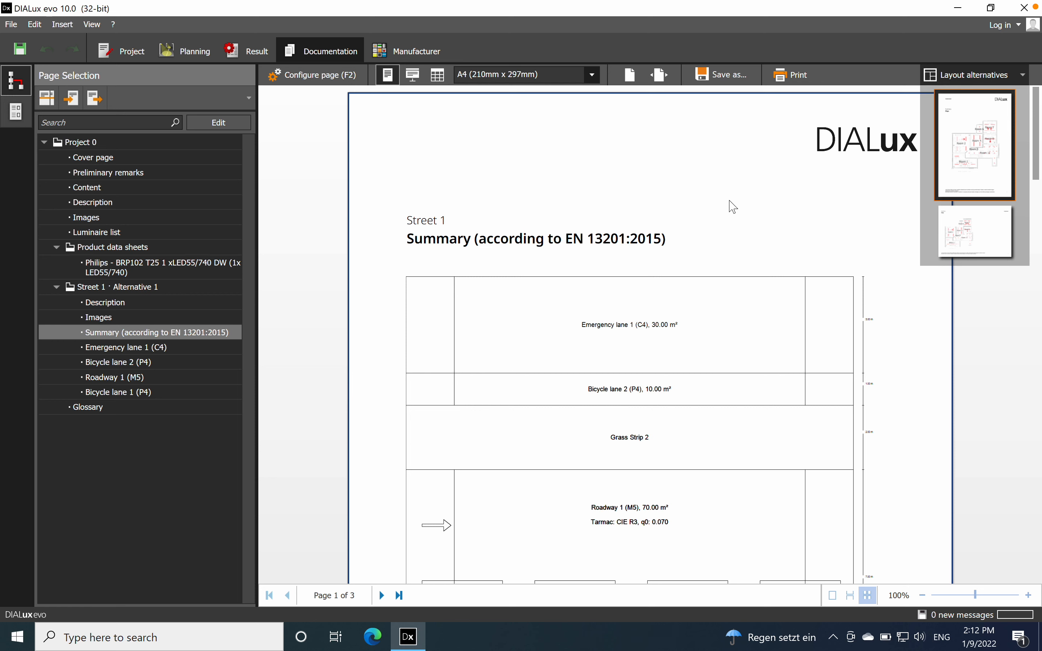
scroll(730, 206, down, 5)
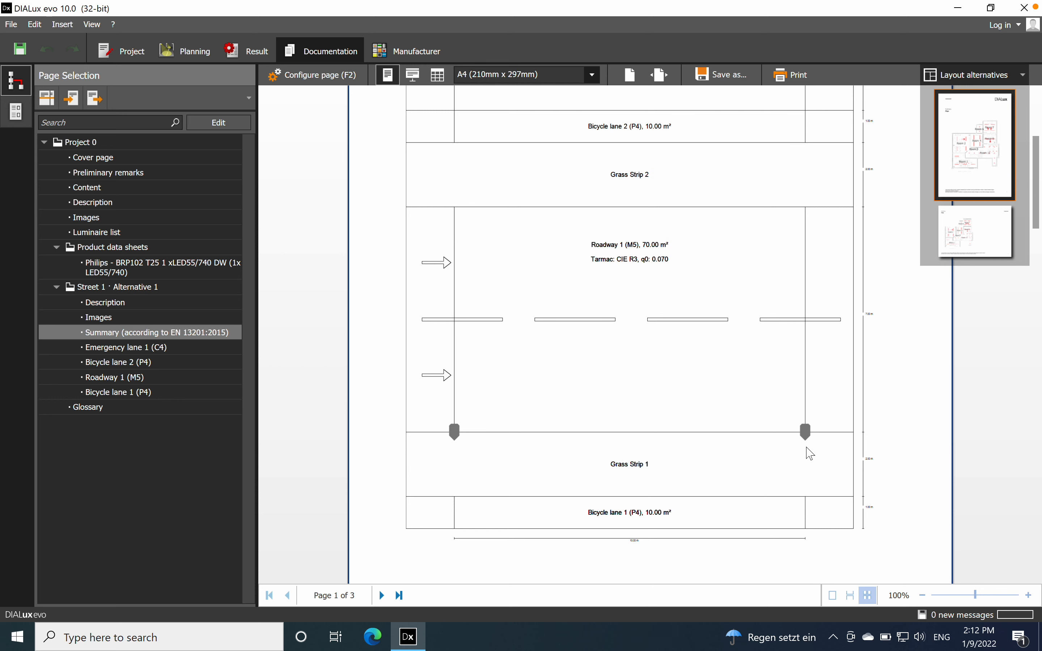
scroll(787, 462, up, 2)
scroll(787, 462, down, 2)
scroll(701, 309, up, 2)
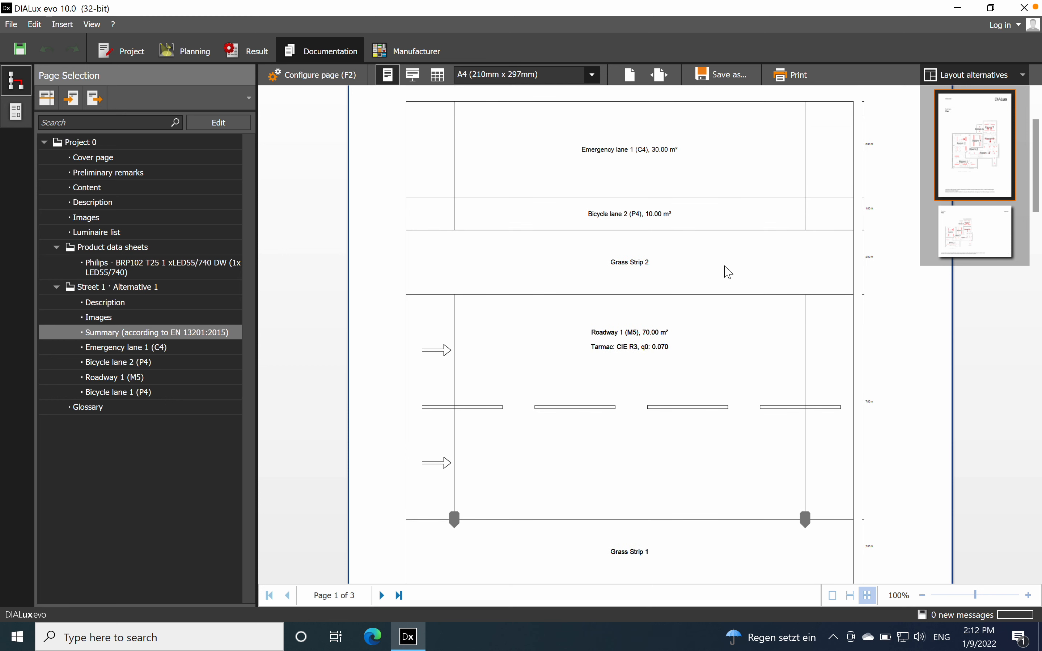
Step: Review the summary drawing, then the documented valuation field results for Emergency lane 1 (C4) and Bicycle lane 2 (P4)
scroll(675, 211, up, 2)
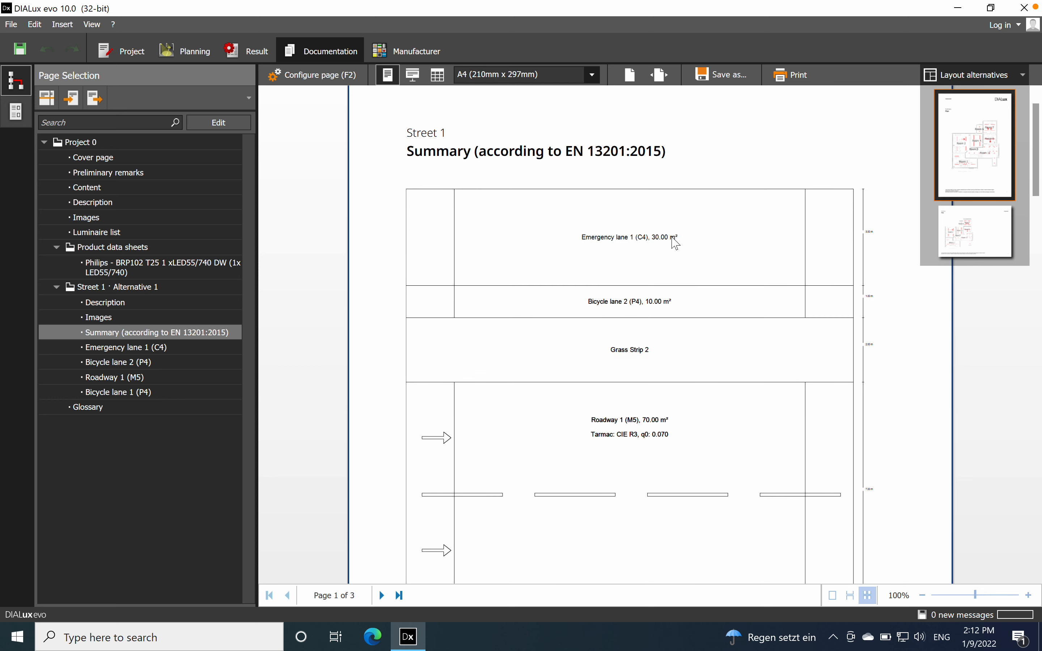
scroll(675, 243, down, 6)
scroll(683, 392, down, 2)
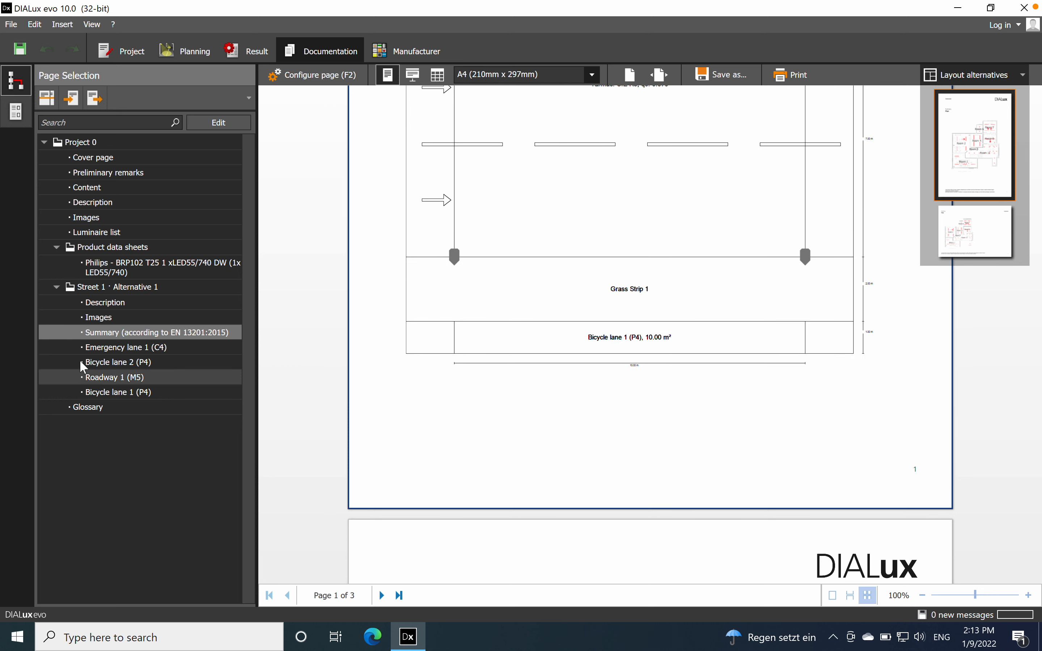
click(128, 349)
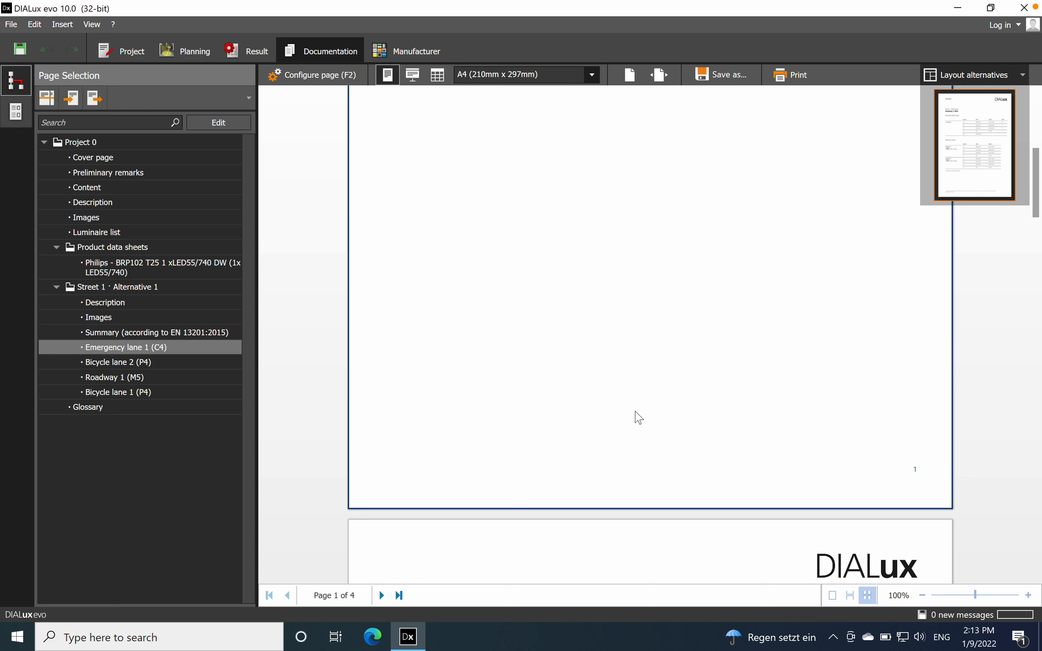
scroll(635, 417, down, 5)
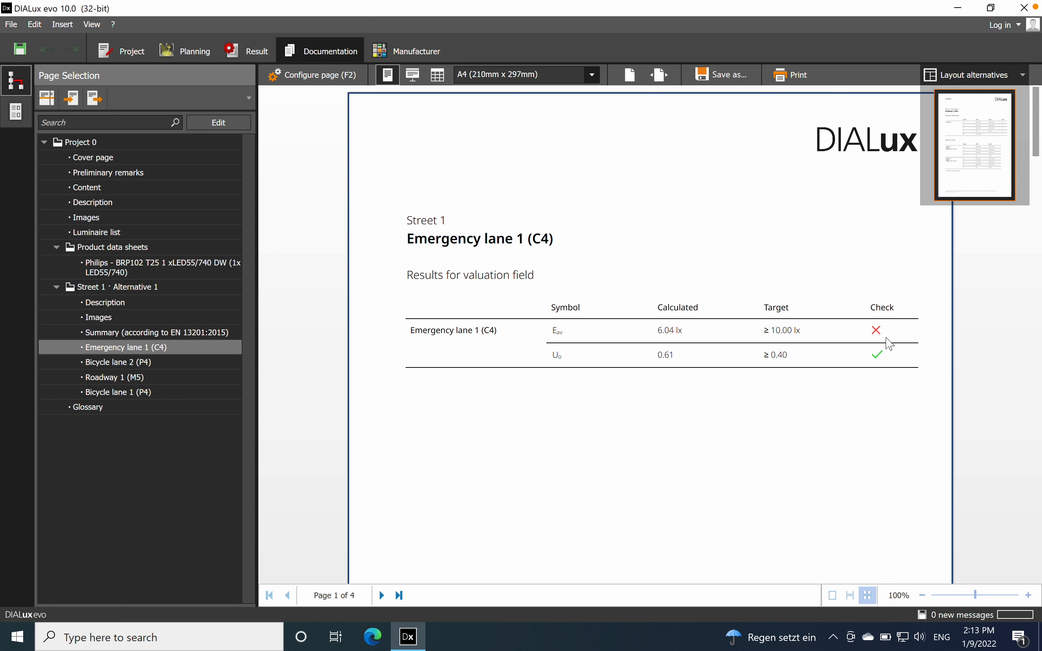
click(104, 363)
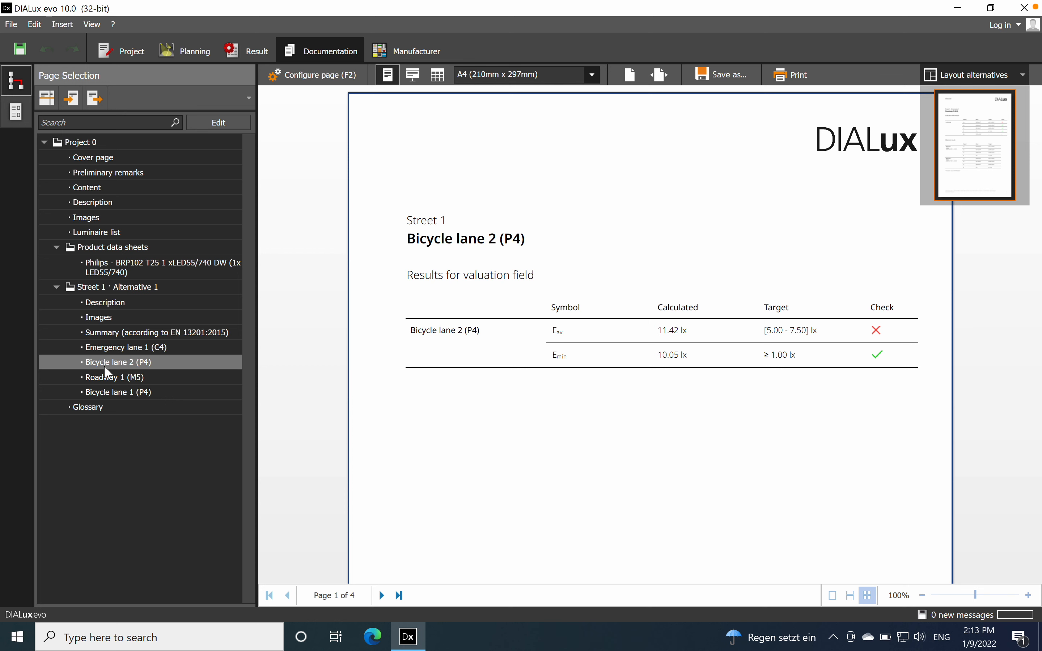
Step: Examine the documented valuation field and observer results for Roadway 1 (M5)
click(124, 378)
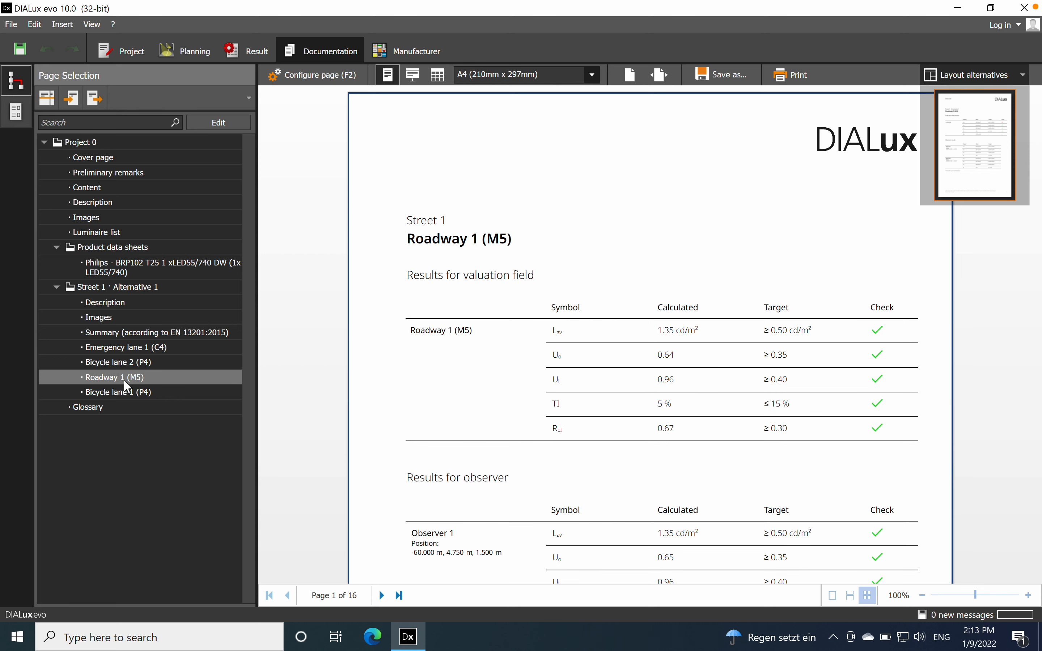
scroll(465, 312, down, 8)
scroll(467, 315, up, 3)
scroll(468, 315, up, 4)
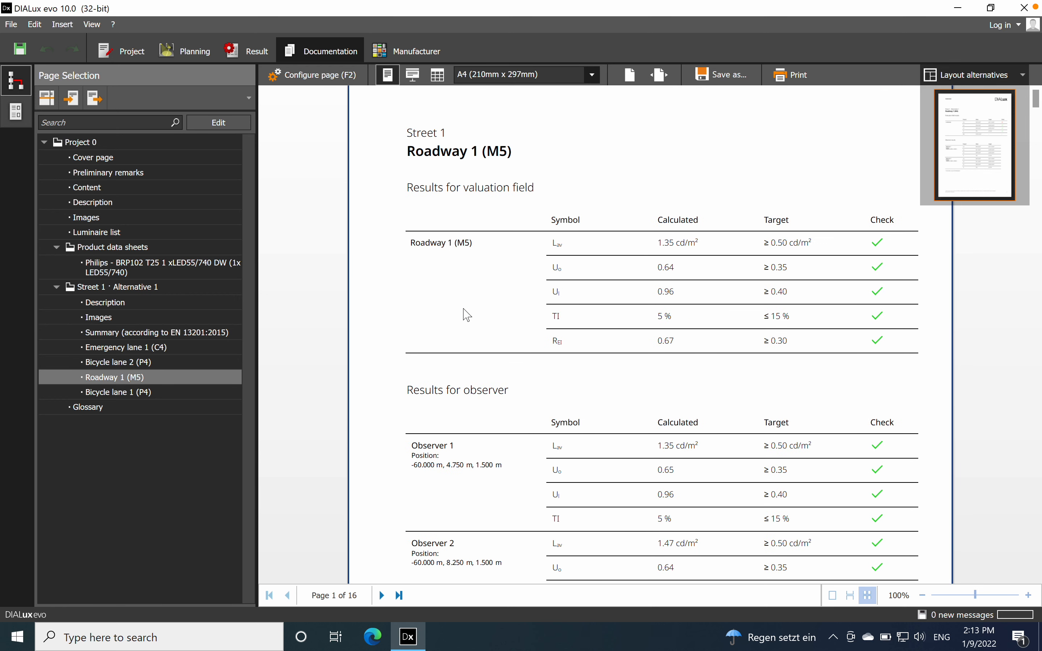
scroll(467, 316, down, 15)
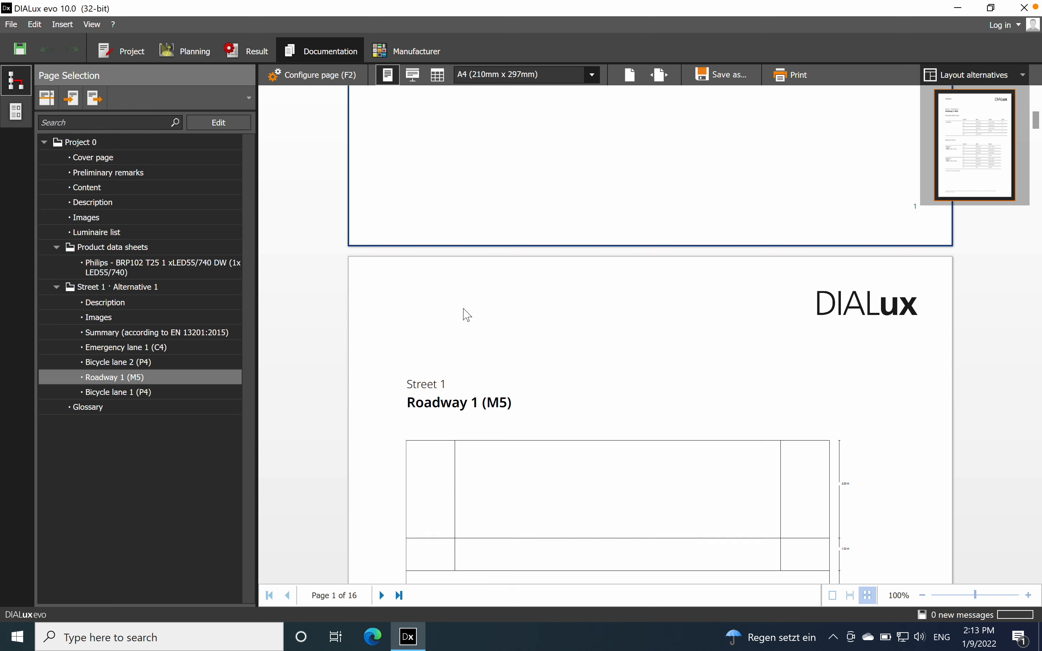
scroll(467, 315, up, 15)
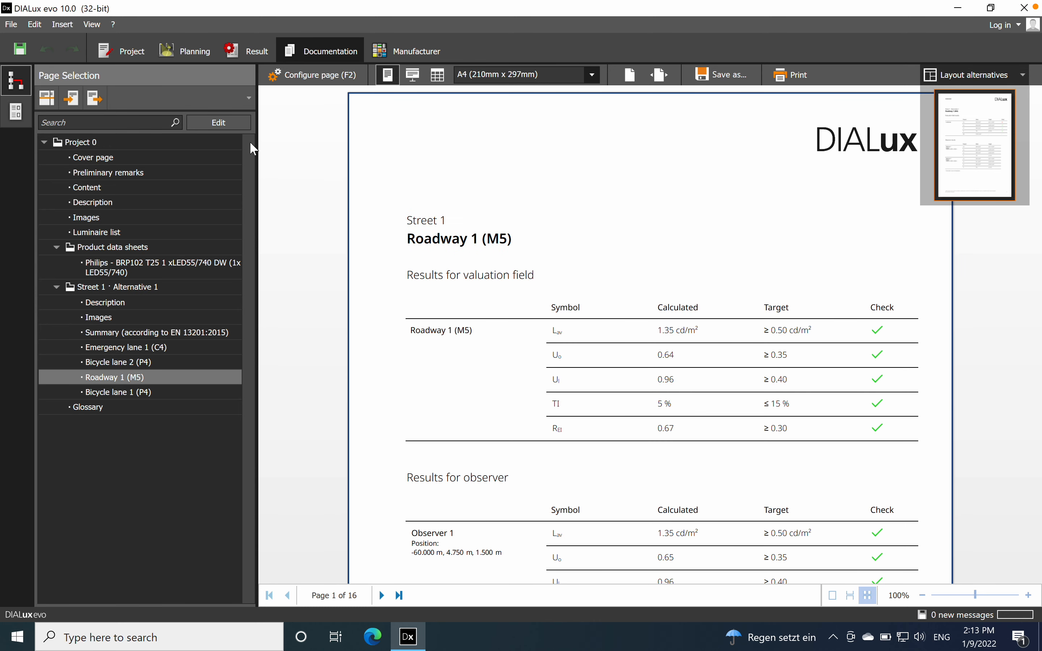
Step: Return to planning, arrange the luminaires opposite each other on both roadsides, and compare the valuation field results
click(175, 54)
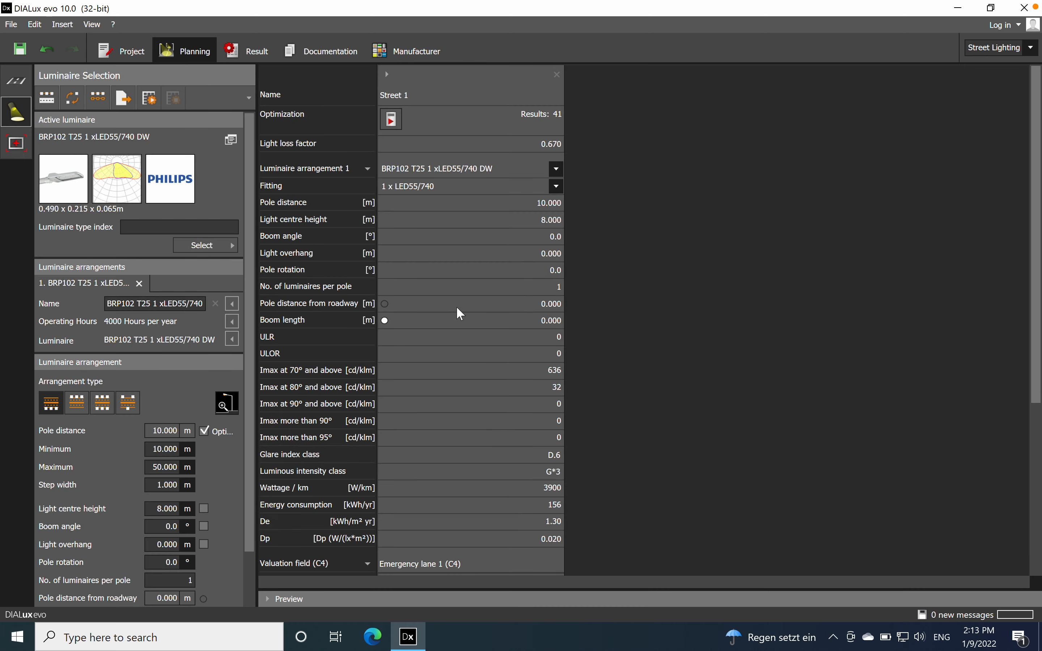
scroll(461, 307, down, 5)
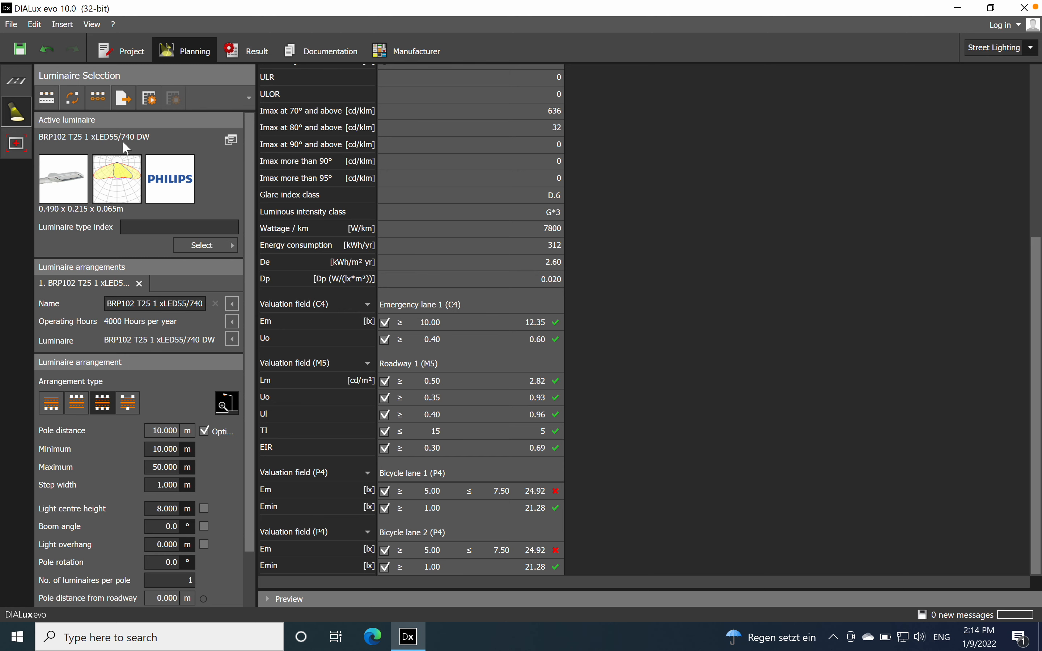
Step: Expand the preview, show Street 1 in 3D, and inspect the opposing poles from several angles
click(265, 599)
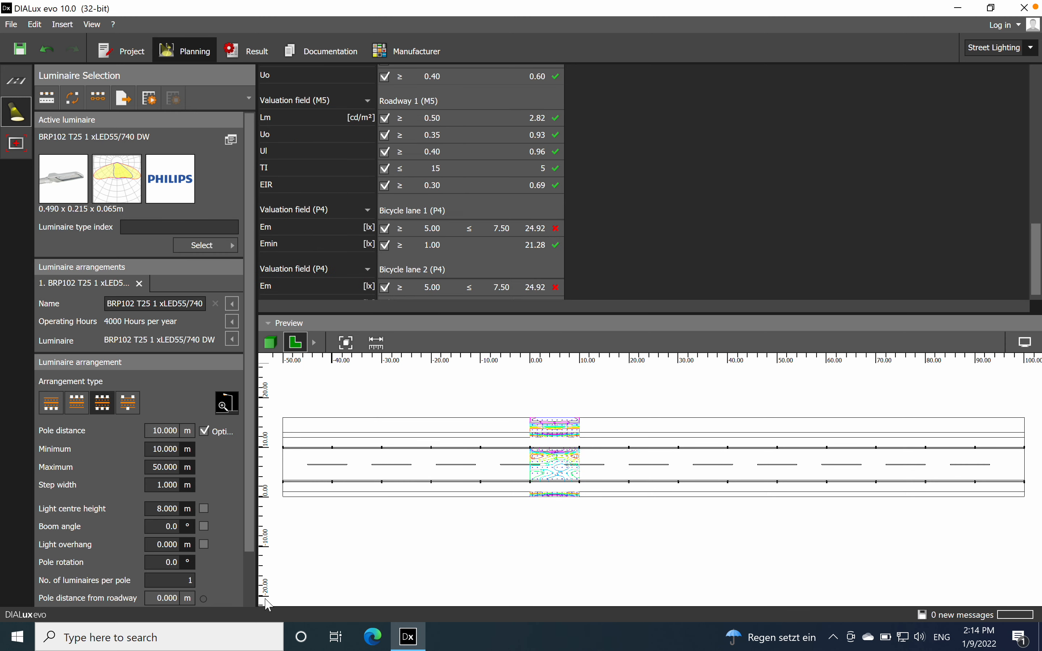
click(271, 342)
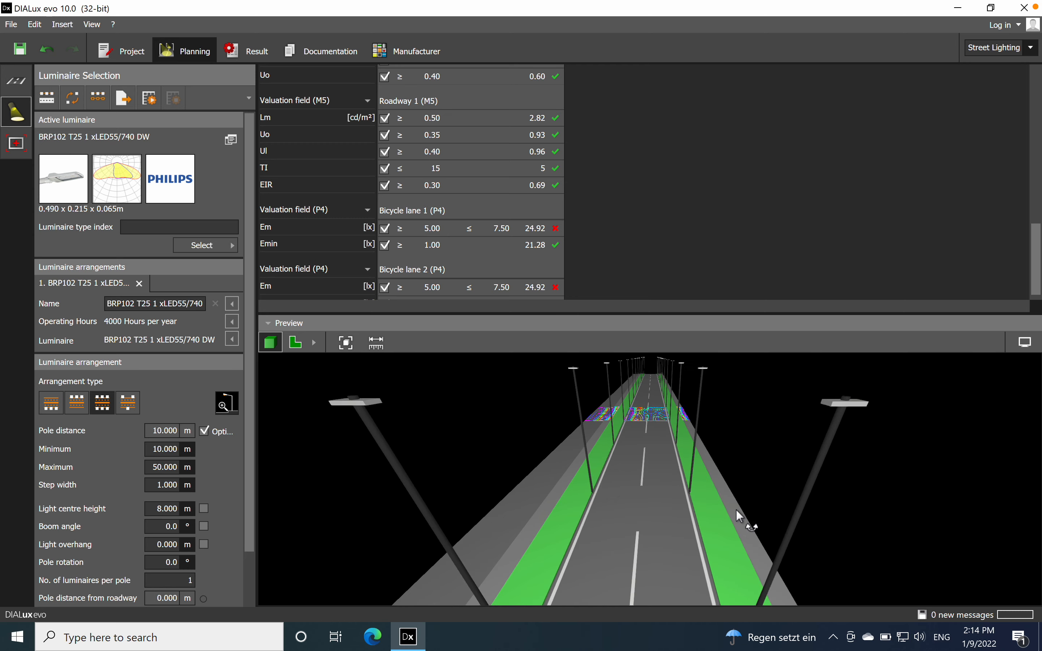
scroll(648, 465, down, 2)
drag(1034, 255, 1039, 116)
drag(1038, 91, 1038, 83)
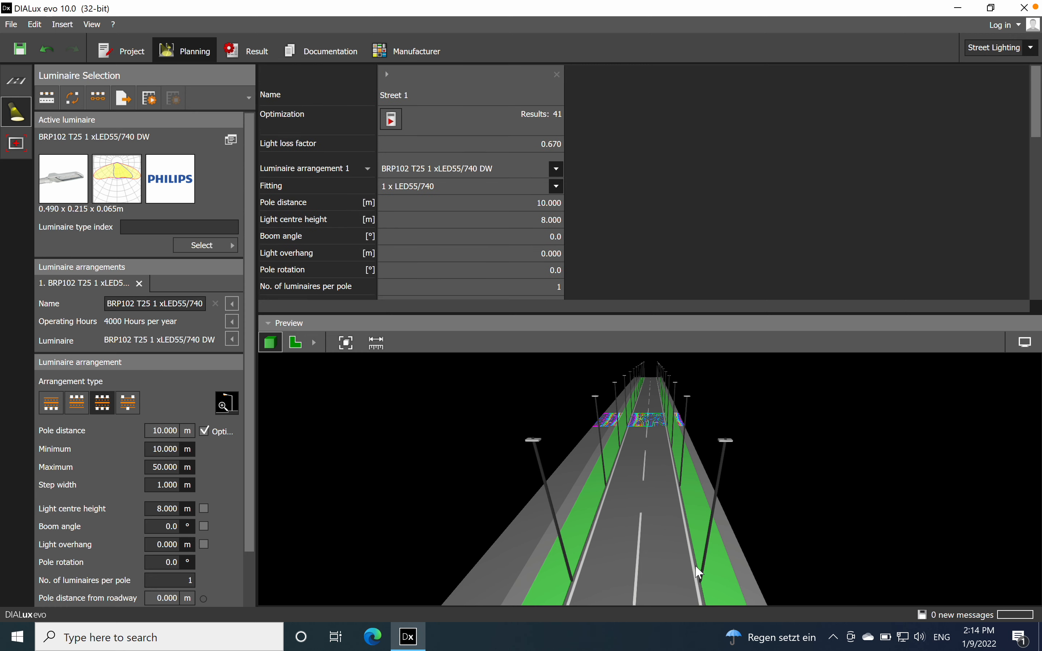
drag(800, 557, 689, 509)
drag(604, 439, 548, 495)
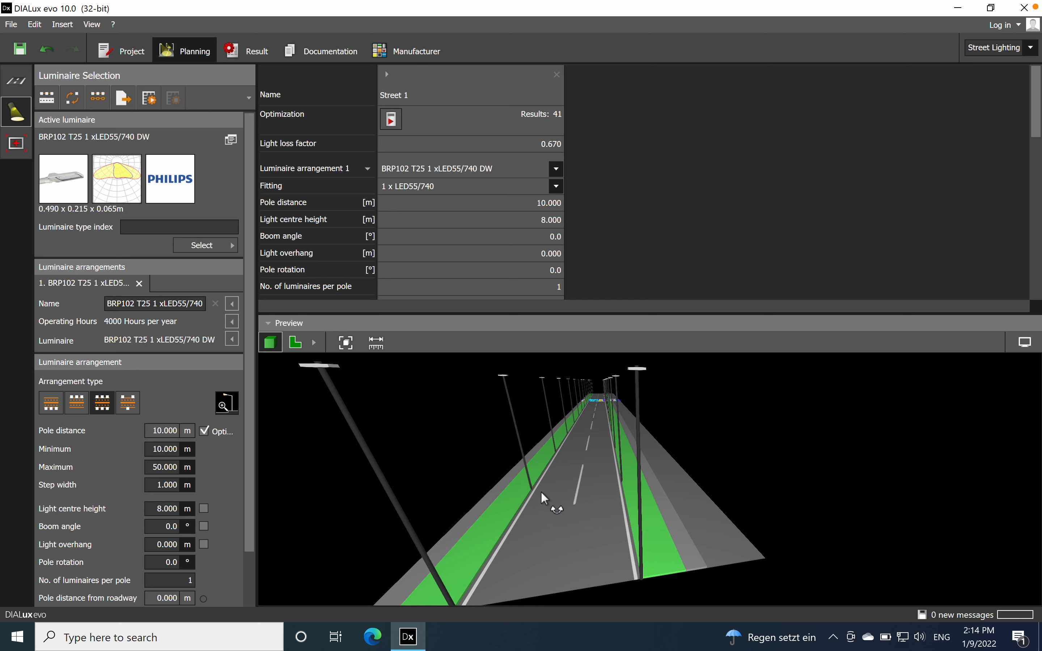
Step: Try the sky background in the 3D preview's display options
click(1025, 343)
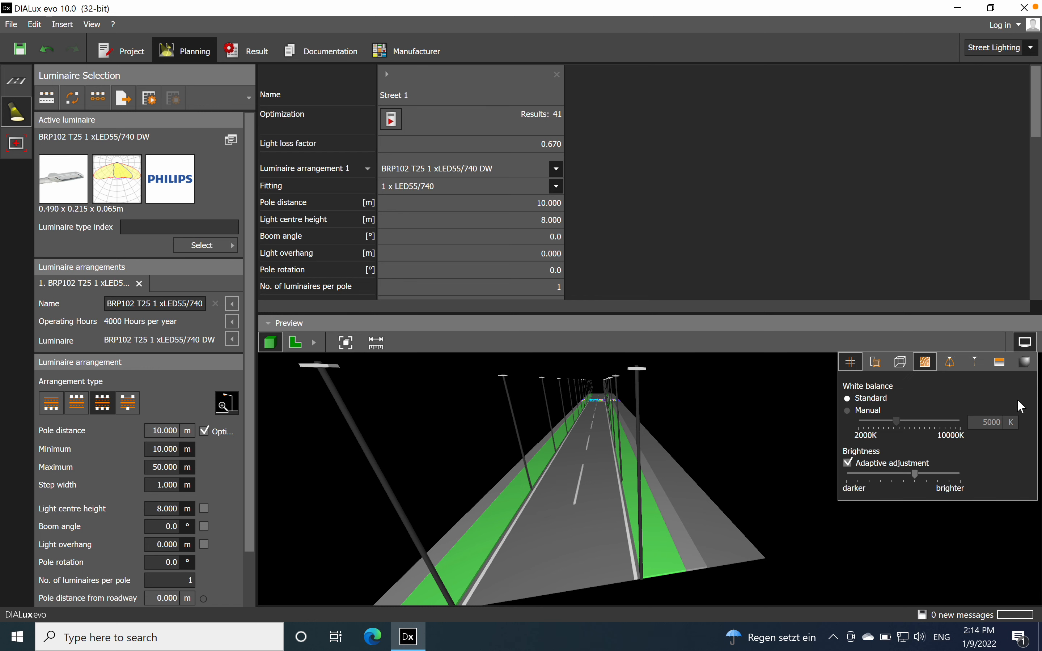
click(1001, 367)
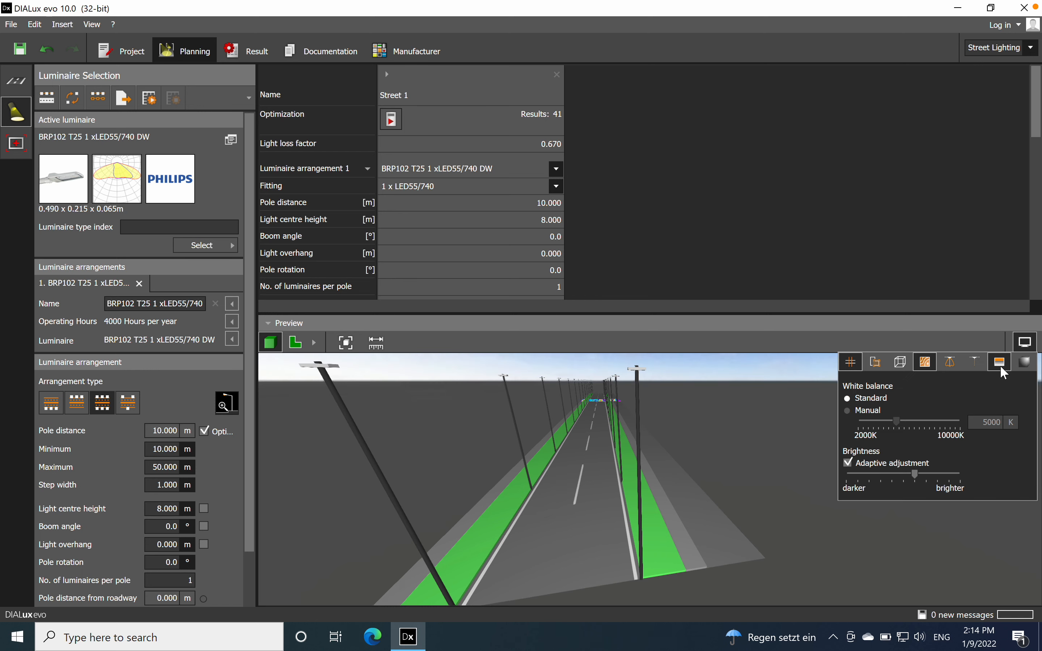
click(1002, 367)
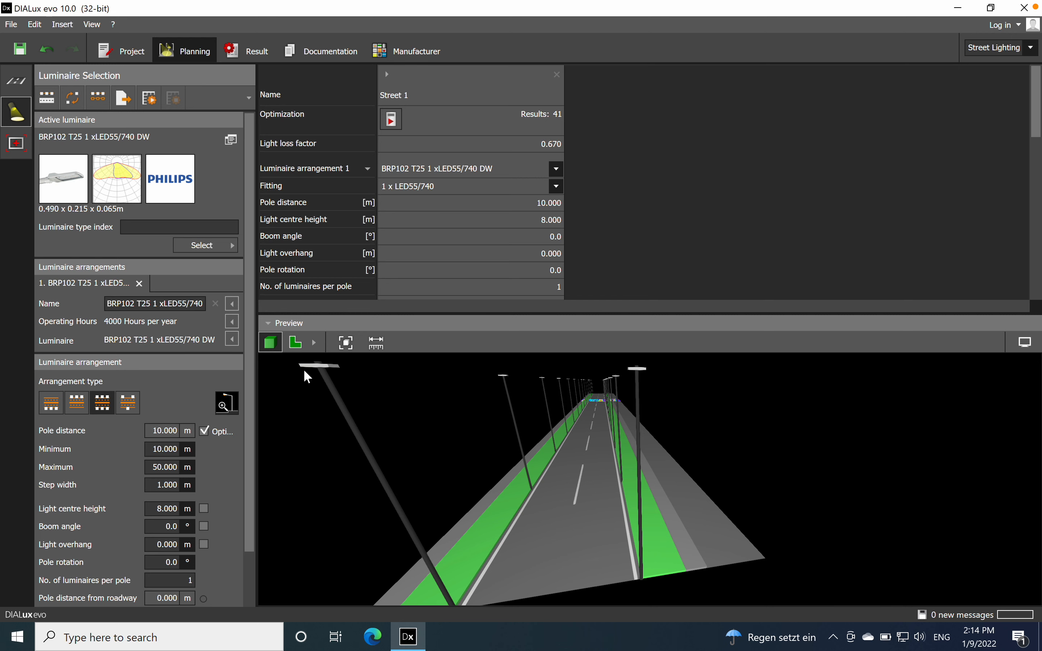
Step: Select the luminaires in the 3D preview and change their arrangement type to double-sided with offset poles
click(322, 367)
drag(795, 518, 546, 473)
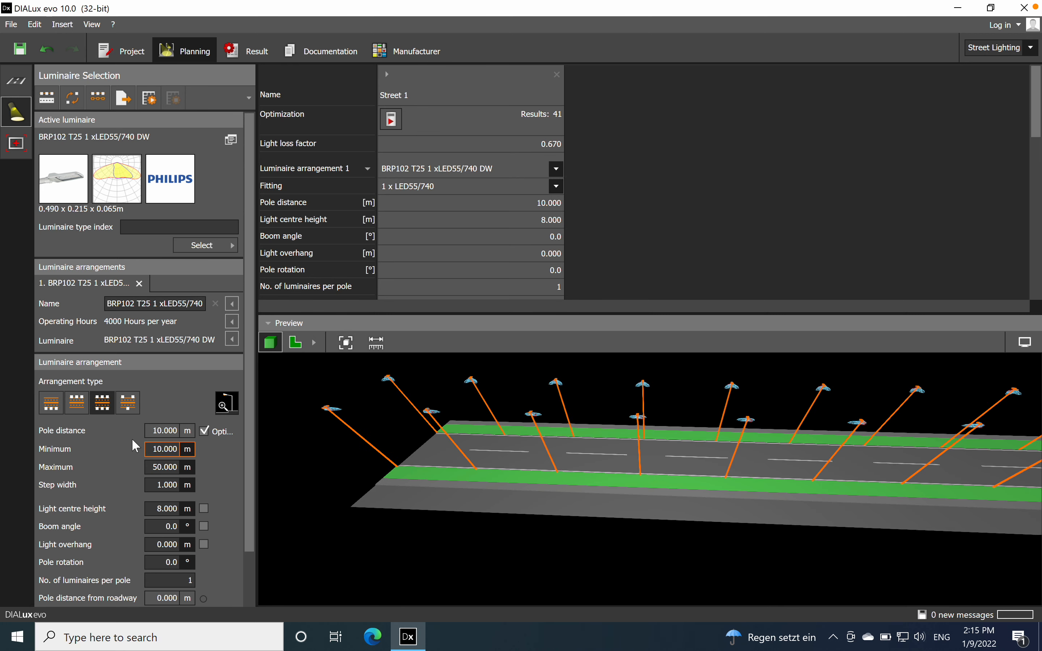
click(128, 403)
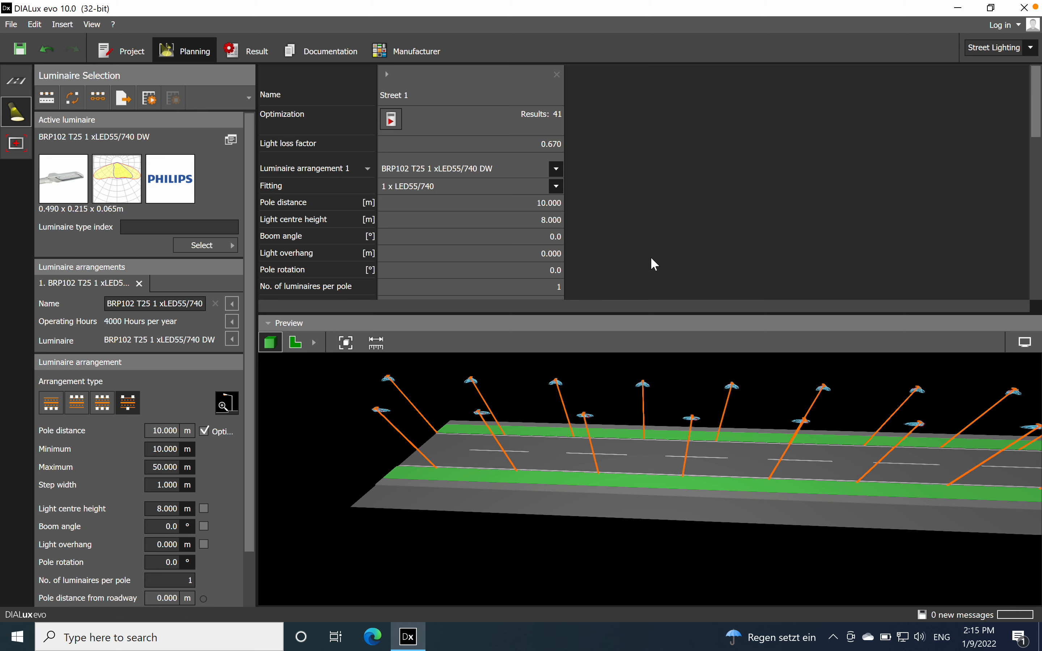
drag(620, 491, 830, 367)
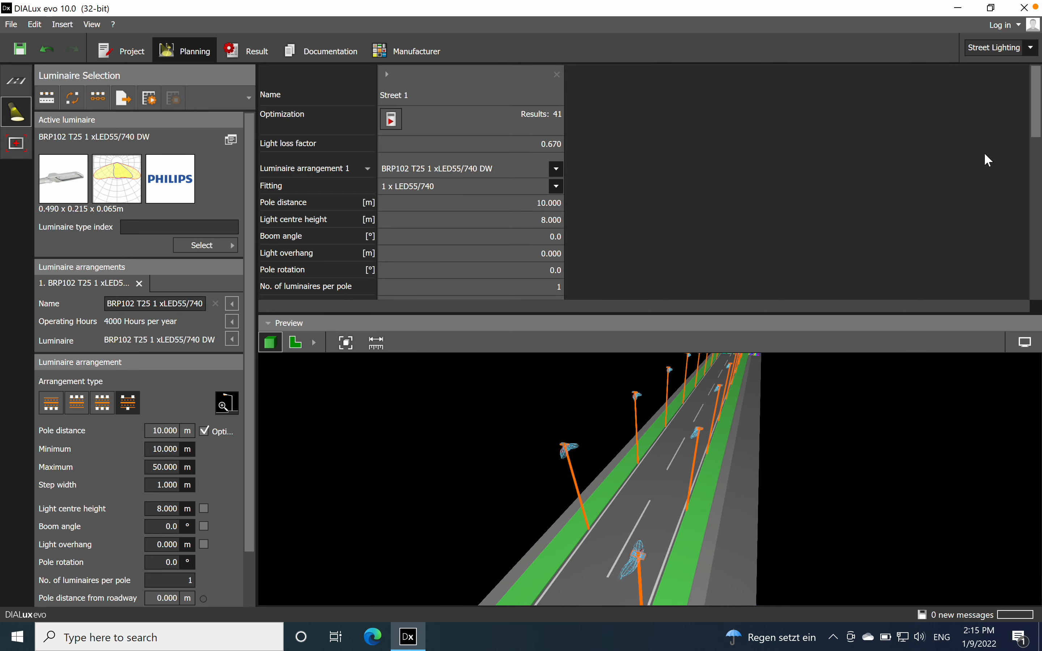
Step: Run the optimisation for the offset arrangement and compare its calculated values with each valuation field's requirements
click(390, 119)
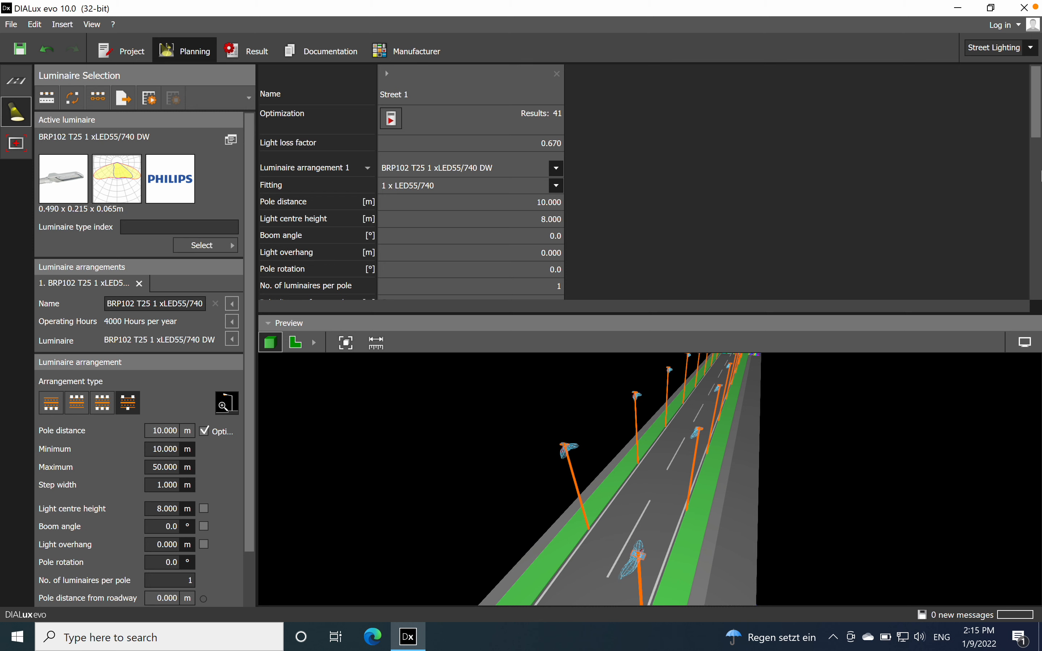
drag(1035, 129, 1024, 304)
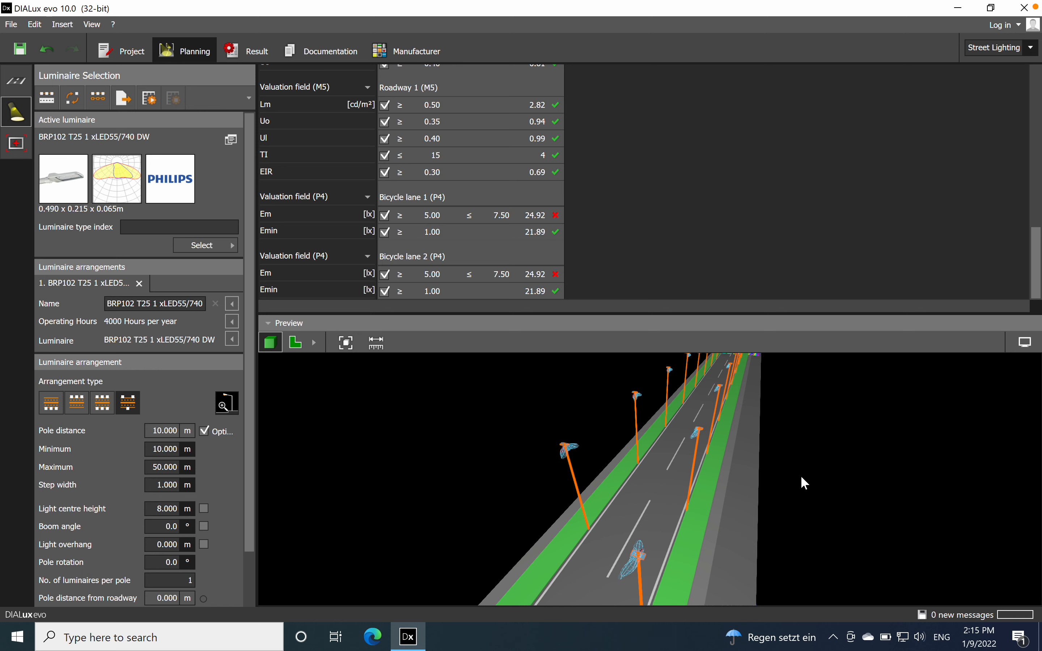
scroll(783, 279, up, 3)
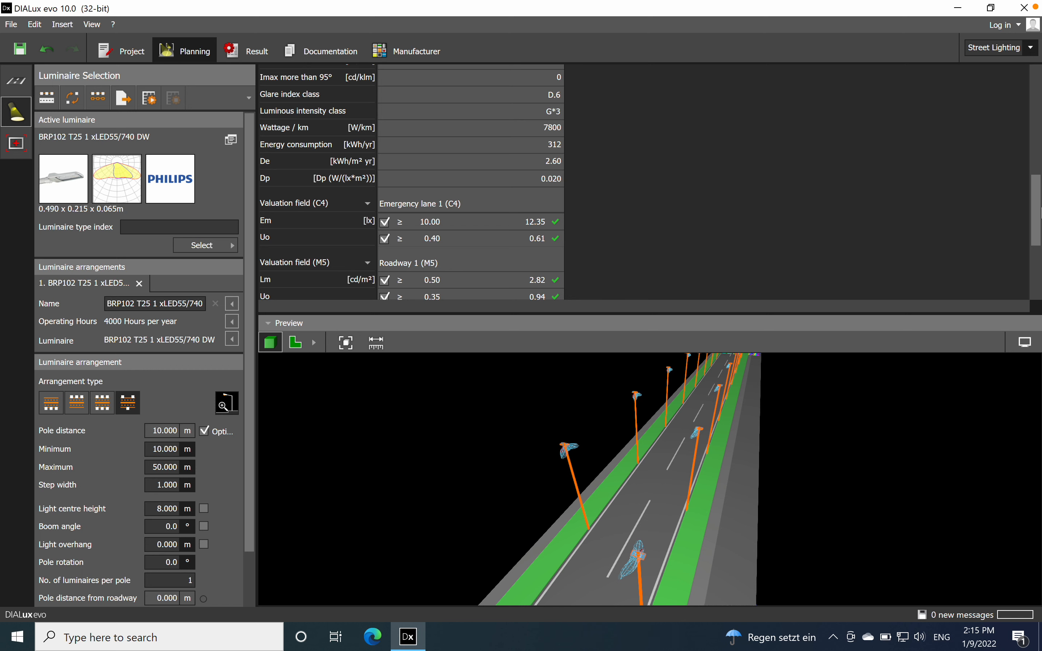
drag(1039, 202, 1033, 242)
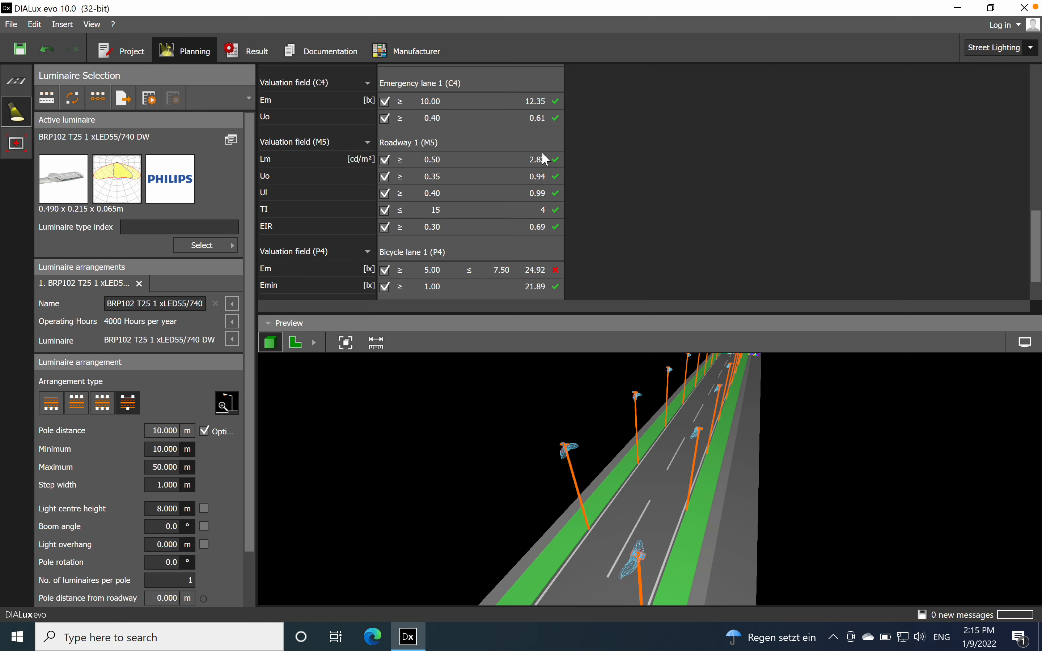
Step: Change the arrangement type to a single row on the upper roadside and check its calculated values and 3D layout
right_drag(782, 531, 728, 539)
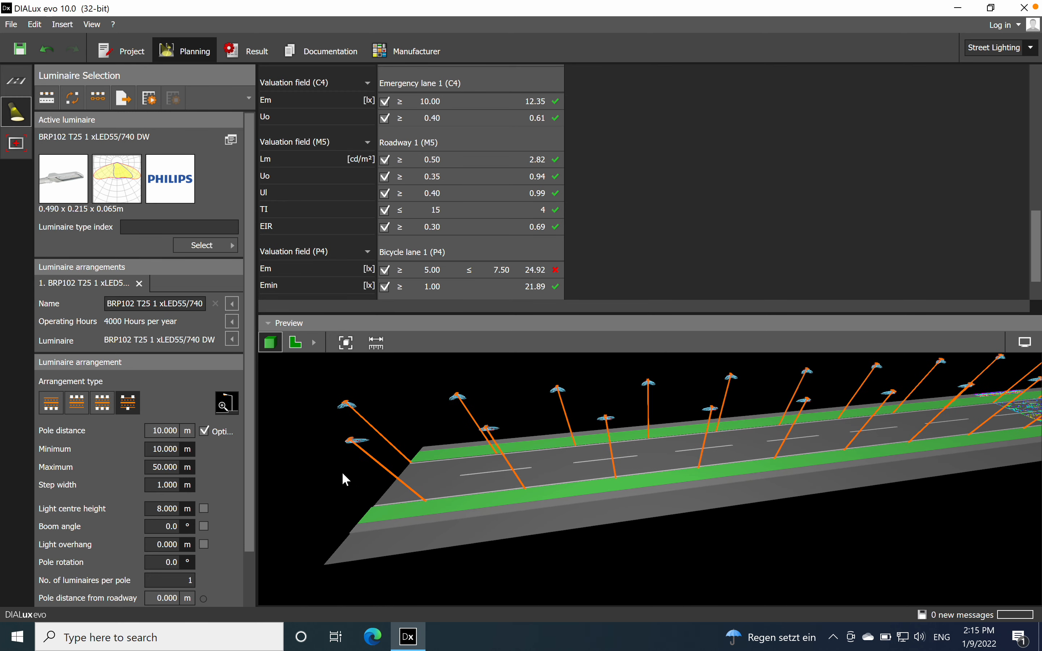
click(68, 402)
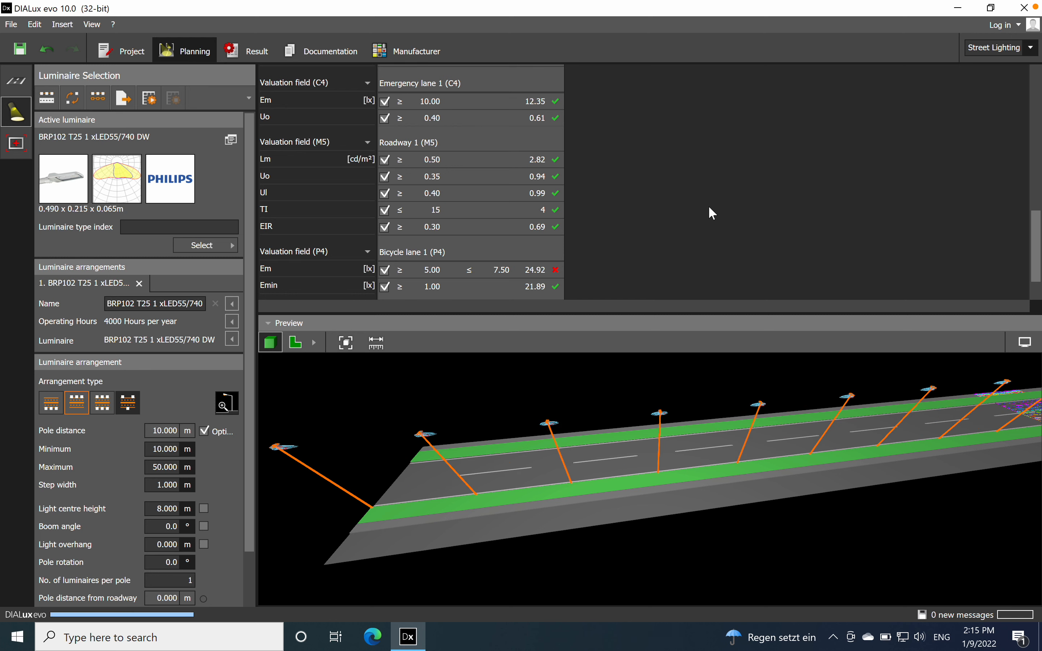
scroll(584, 125, down, 1)
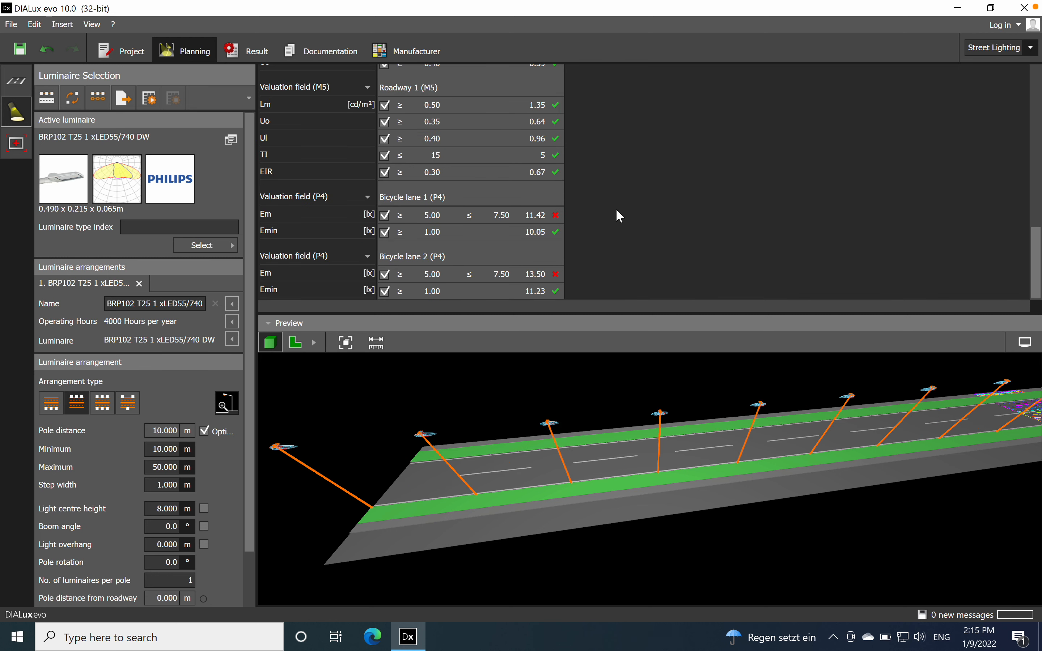
scroll(625, 216, up, 3)
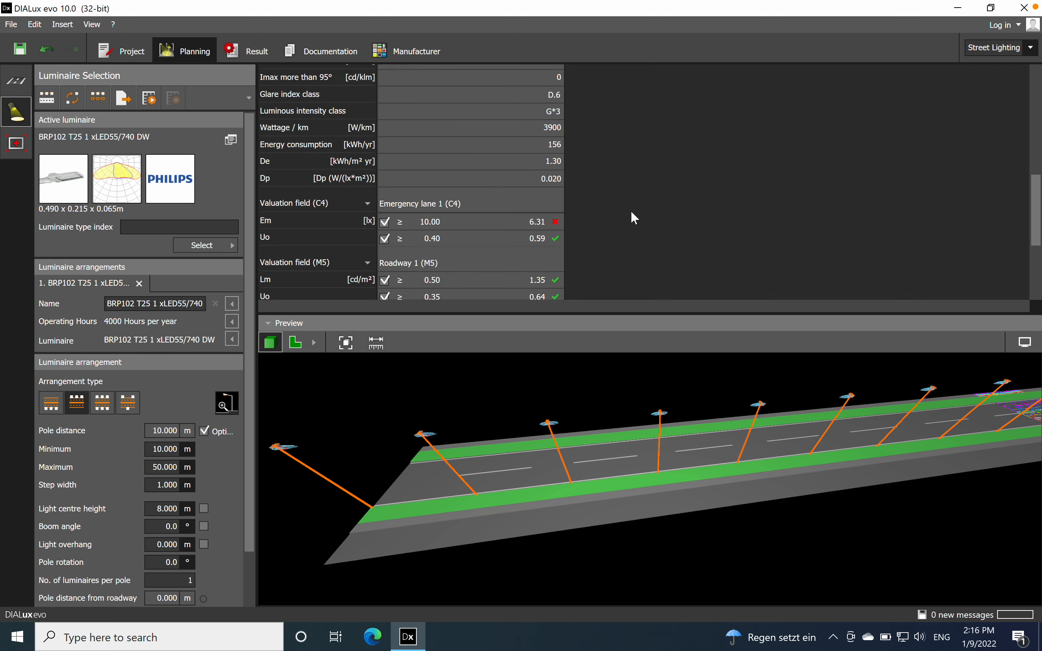
scroll(632, 213, down, 3)
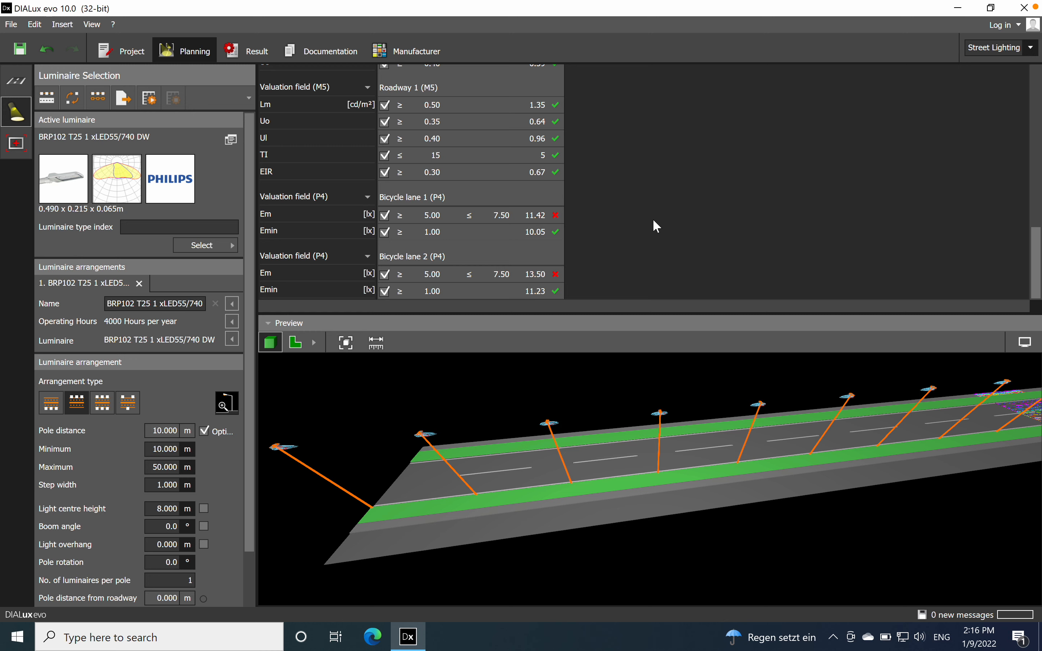
drag(572, 563, 742, 548)
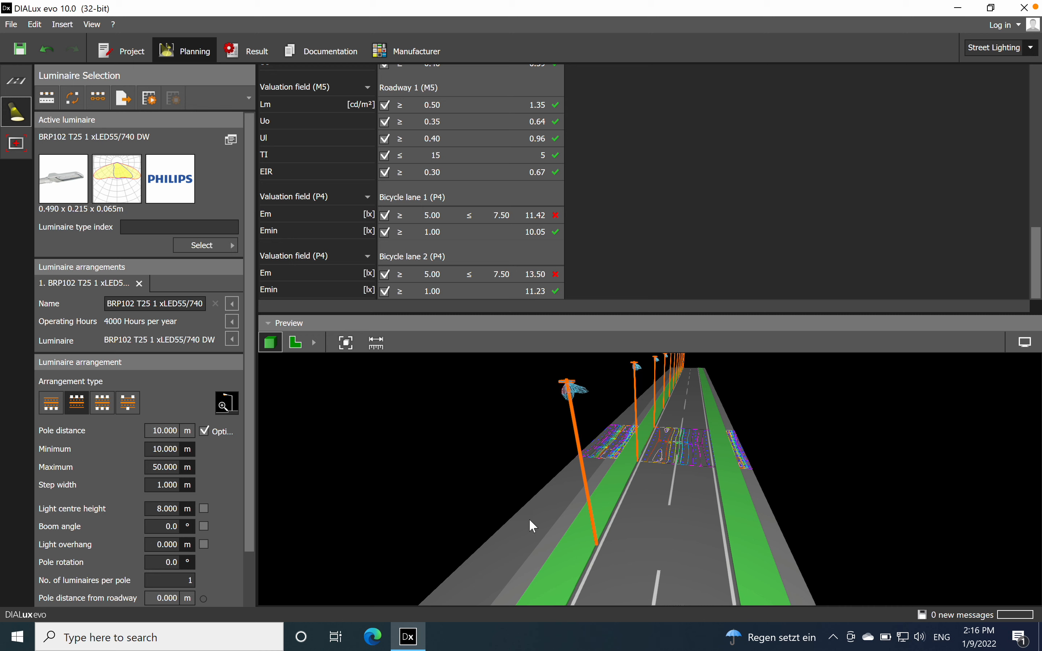
right_drag(508, 520, 467, 516)
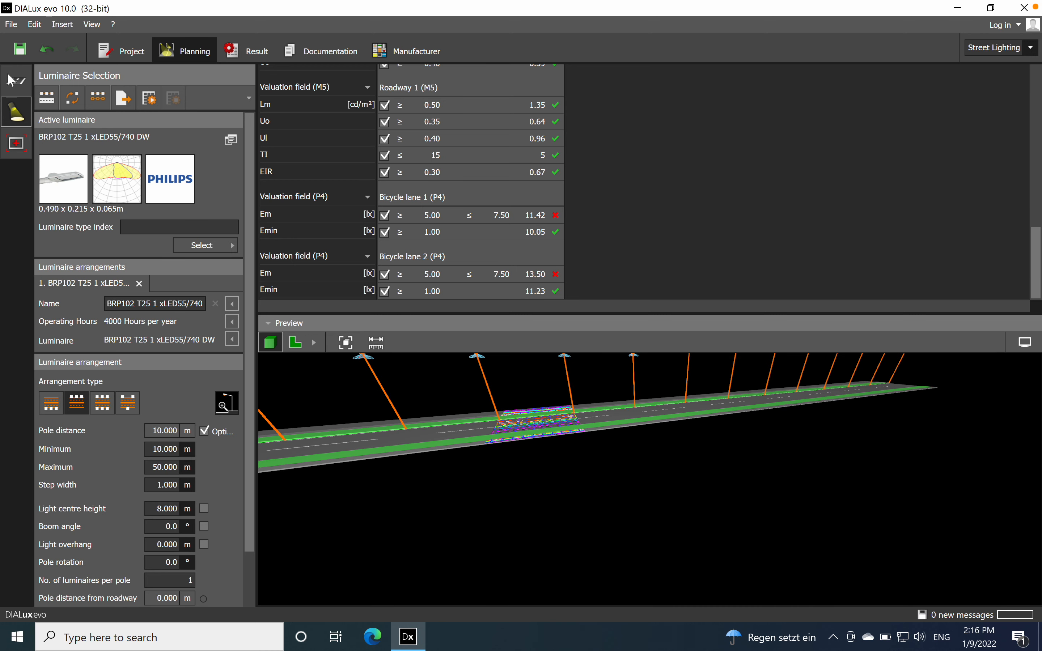
Step: Delete Grass Strip 1 from the profile of Street 1
click(17, 80)
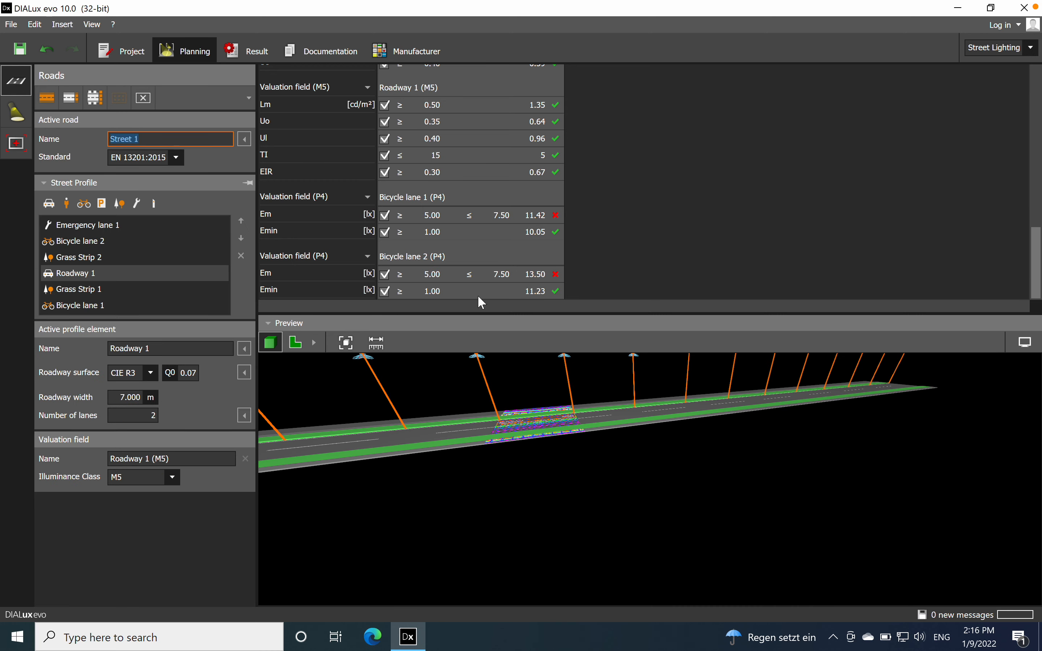
click(85, 292)
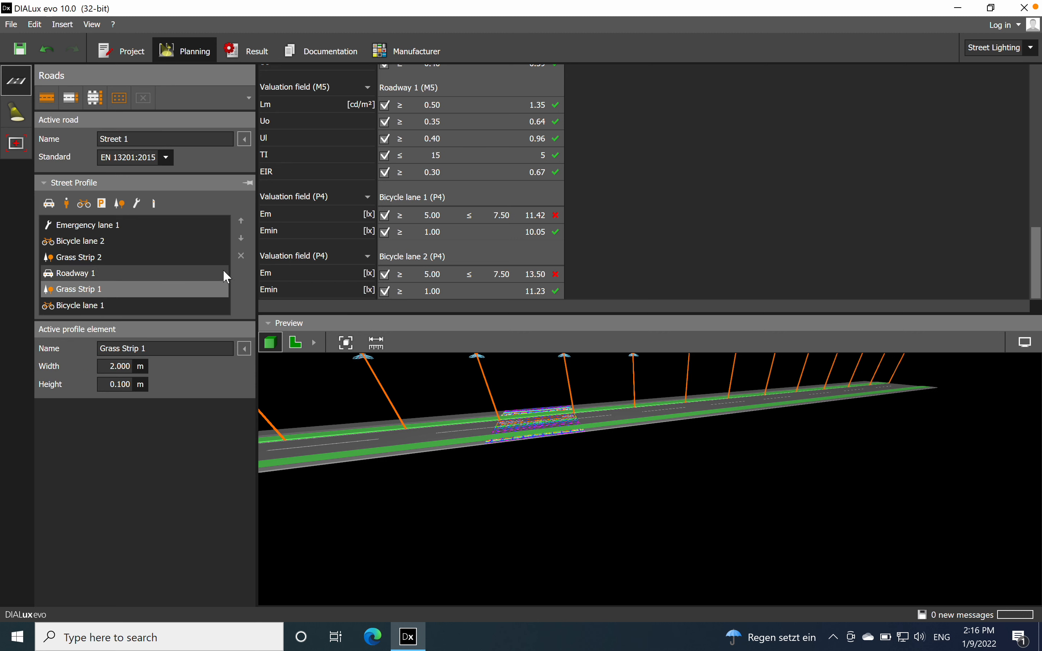
click(242, 255)
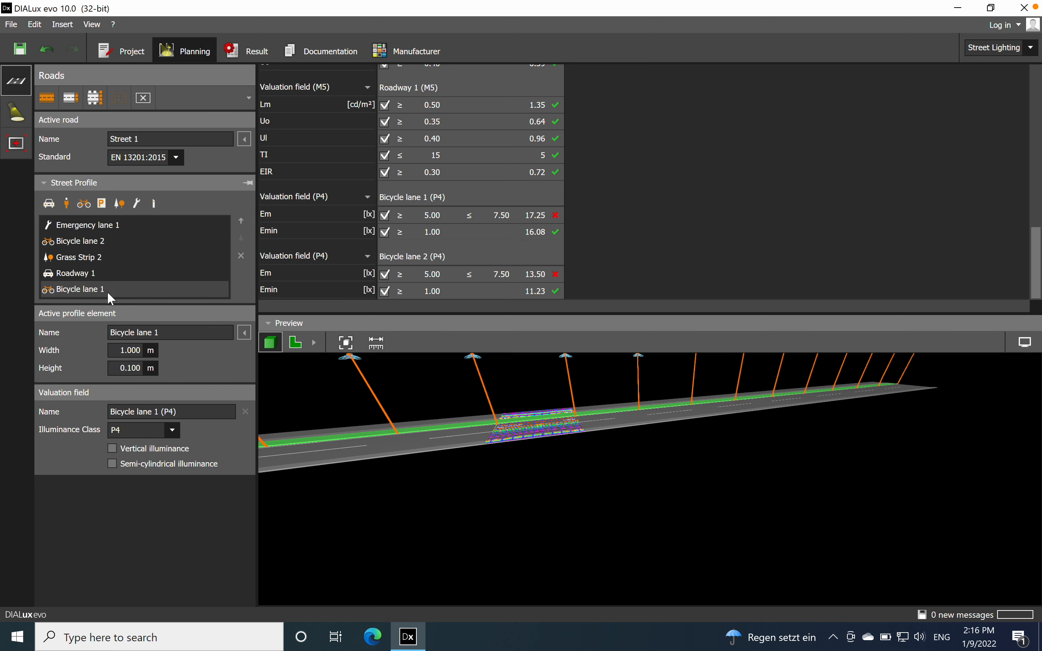
Step: Delete Bicycle lane 1 and Bicycle lane 2 from the profile of Street 1
click(242, 255)
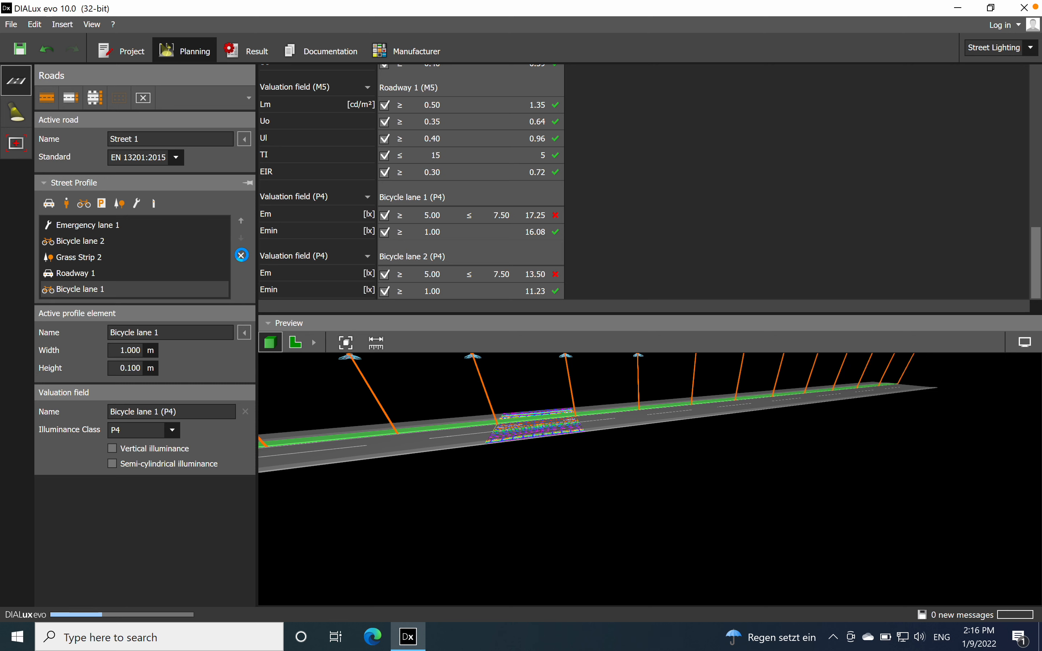
click(101, 242)
click(241, 256)
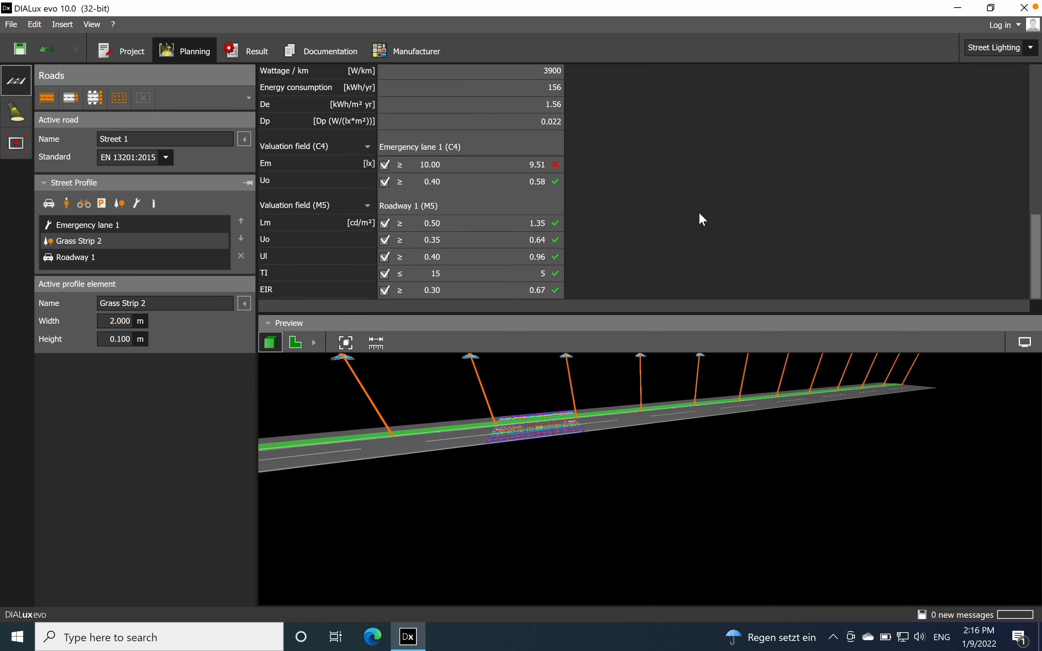
Step: Run the optimisation for the reduced street profile and check the calculated values of the Emergency lane 1 and Roadway 1 valuation fields
scroll(698, 212, up, 10)
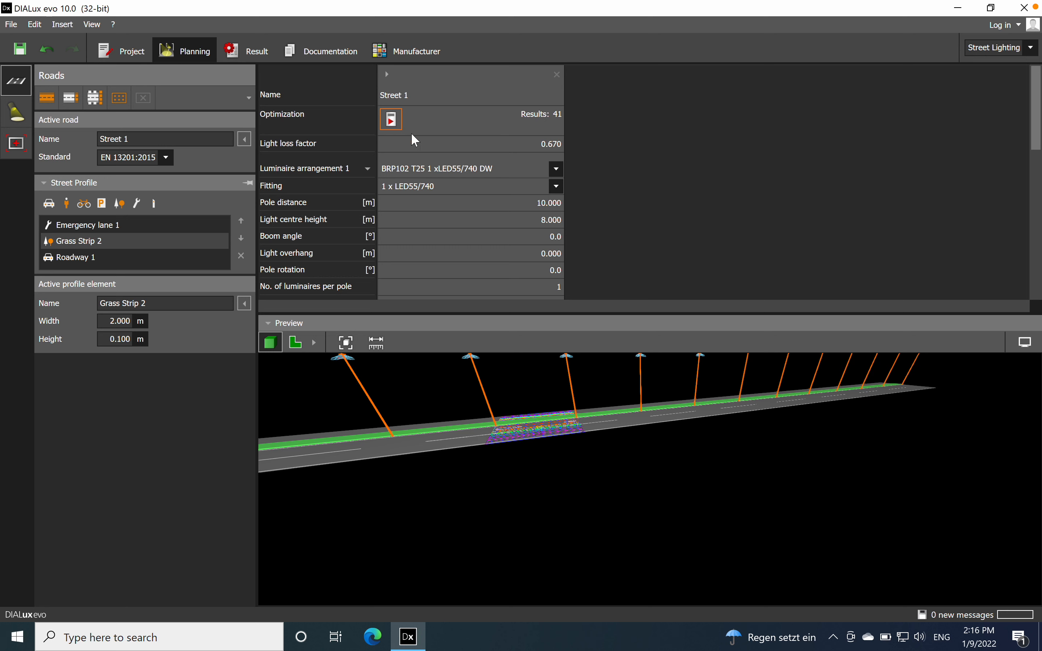
click(392, 119)
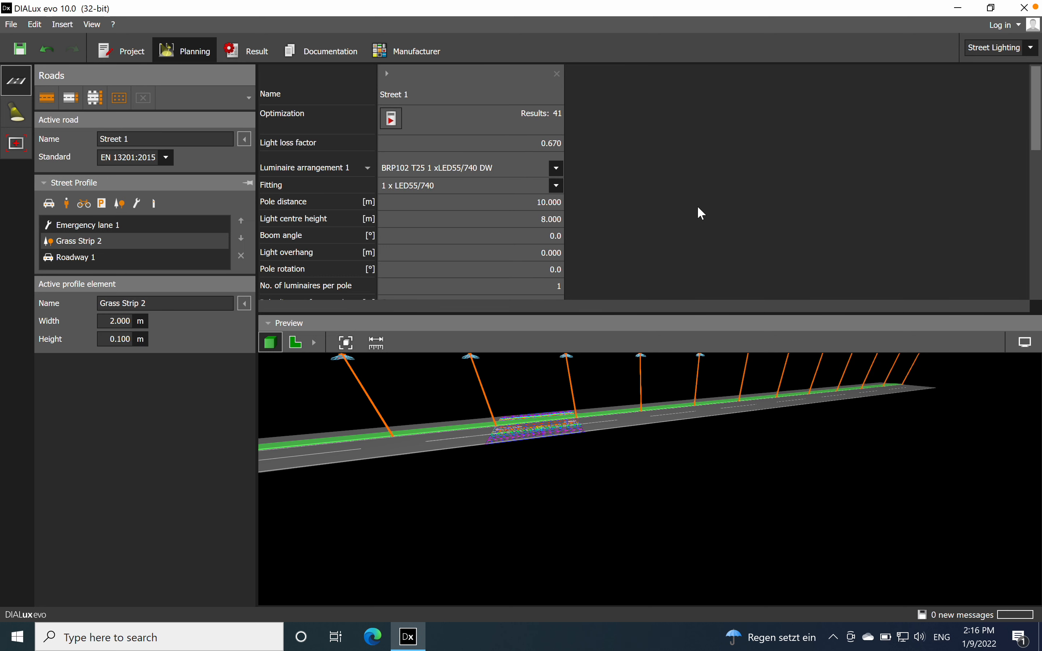
scroll(698, 207, down, 10)
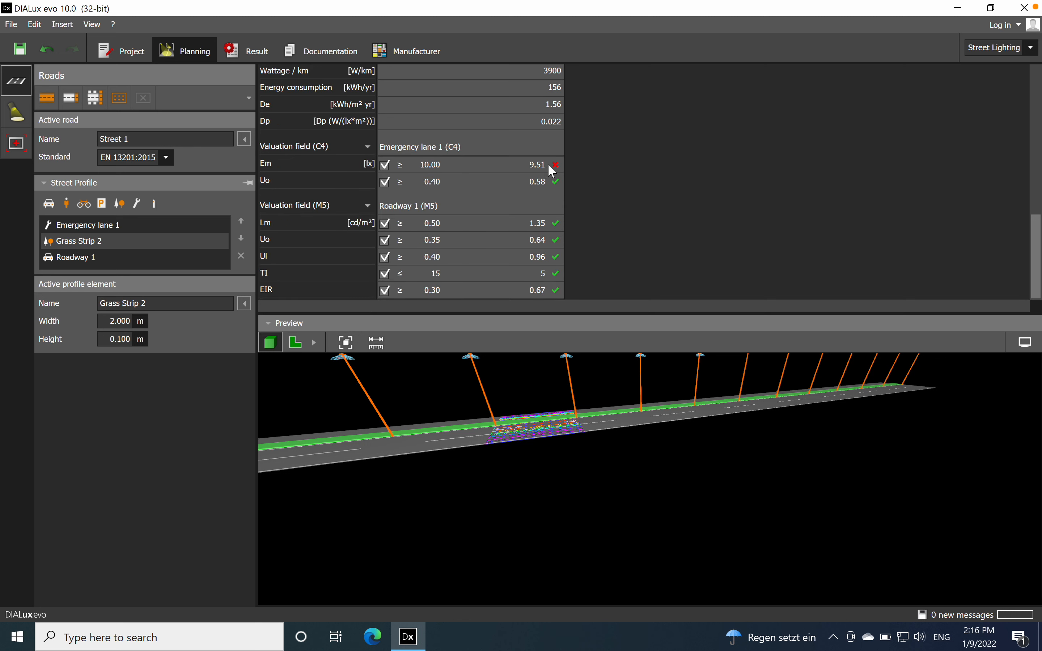
Step: Examine the reduced street in 3D, and collapse the preview to review Street 1's luminaire parameters and valuation results in the enlarged table
drag(572, 510, 694, 451)
drag(773, 554, 713, 420)
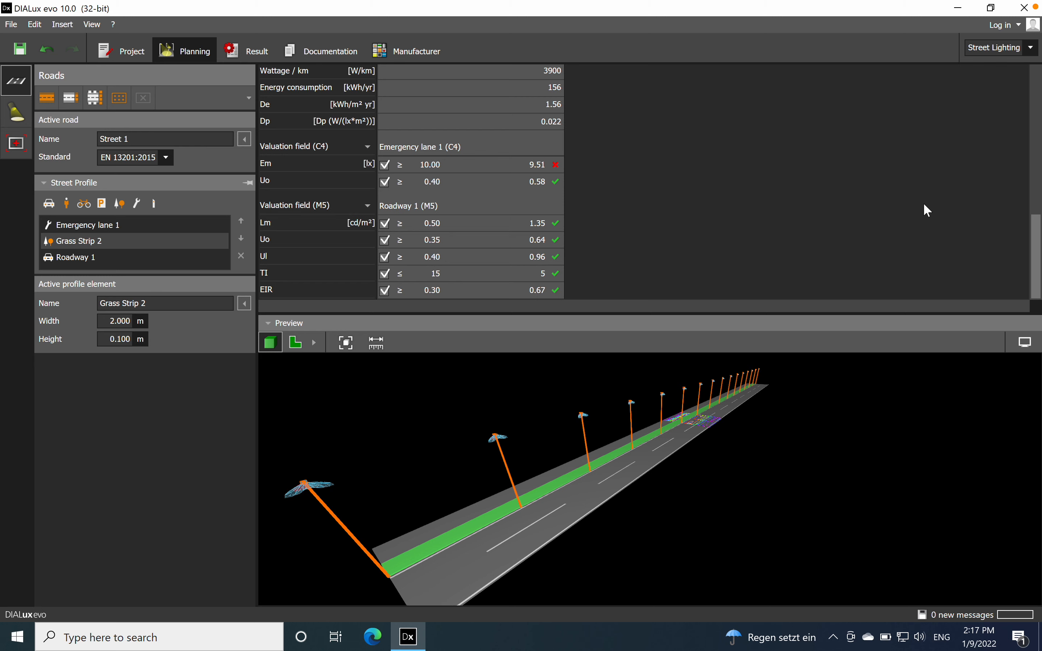
drag(1036, 254, 1013, 88)
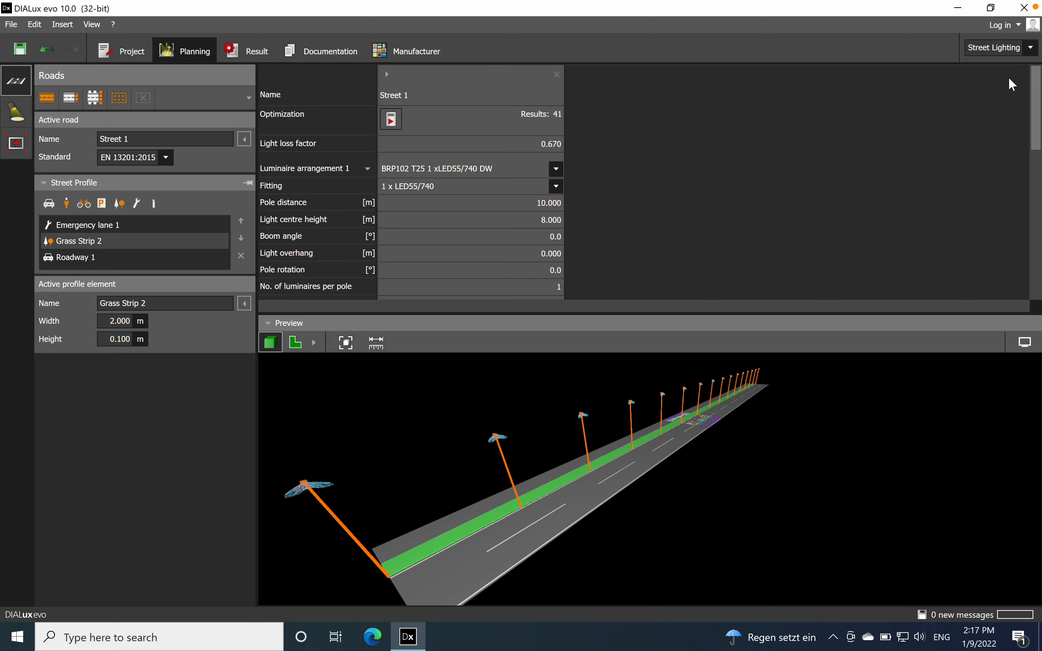
middle_drag(851, 362, 808, 526)
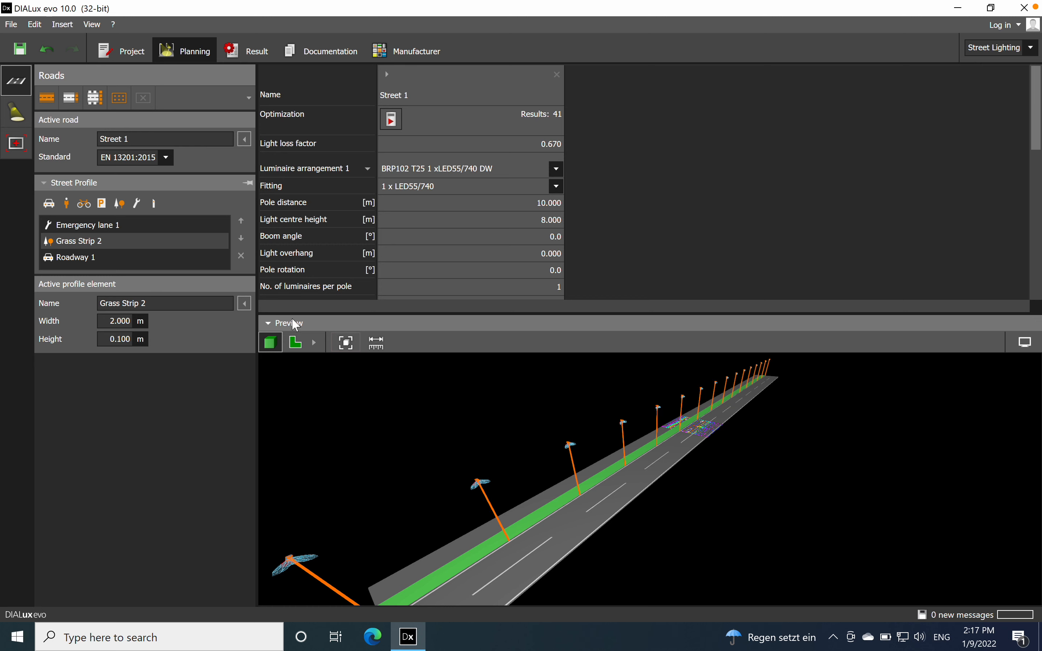
click(272, 324)
scroll(692, 289, down, 5)
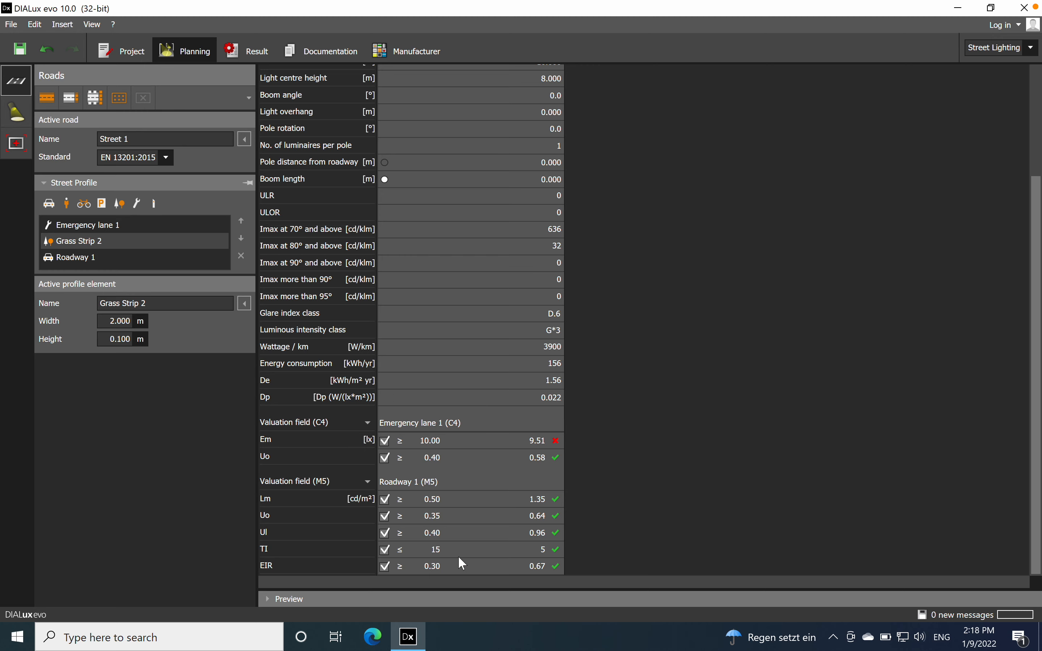
Step: Restore the 3D preview of the street and clear the luminaire selection in it
click(271, 600)
scroll(580, 491, down, 3)
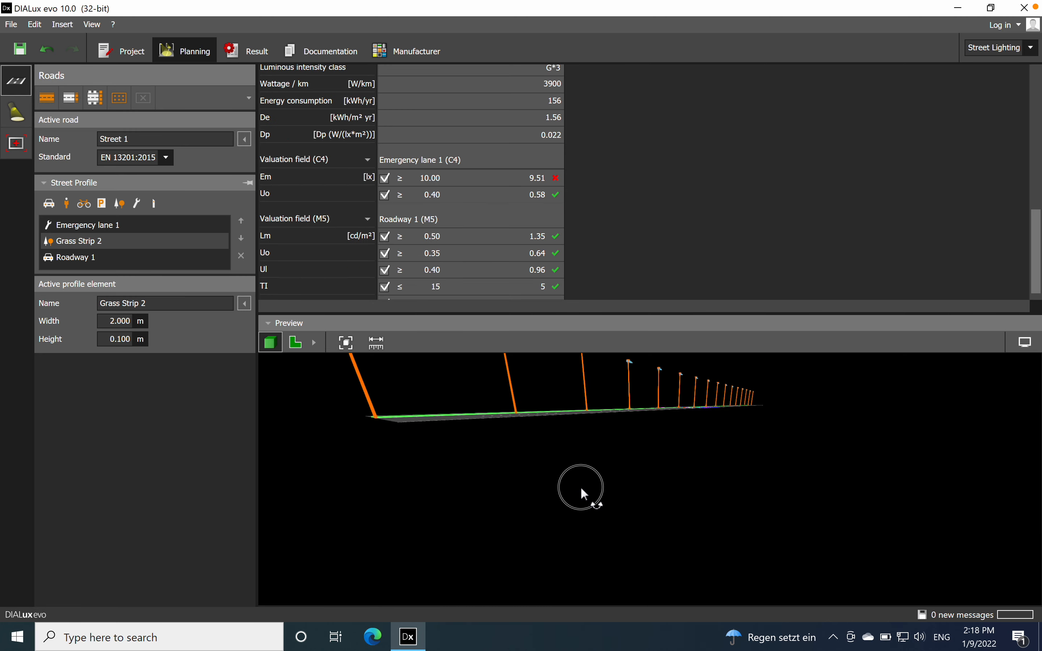
click(1027, 345)
click(1028, 346)
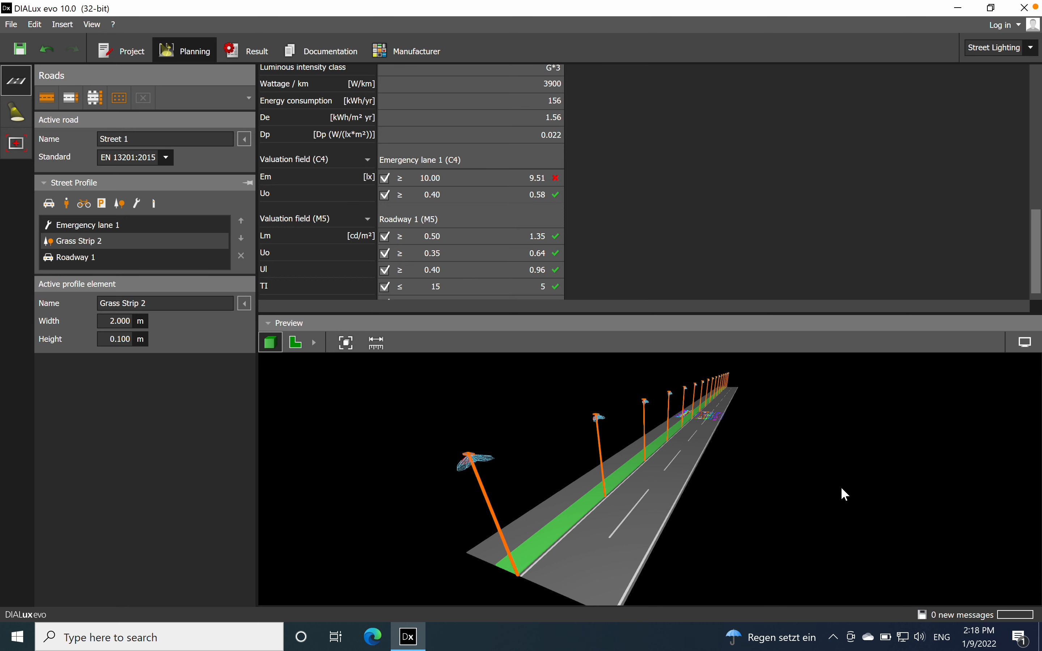
click(675, 530)
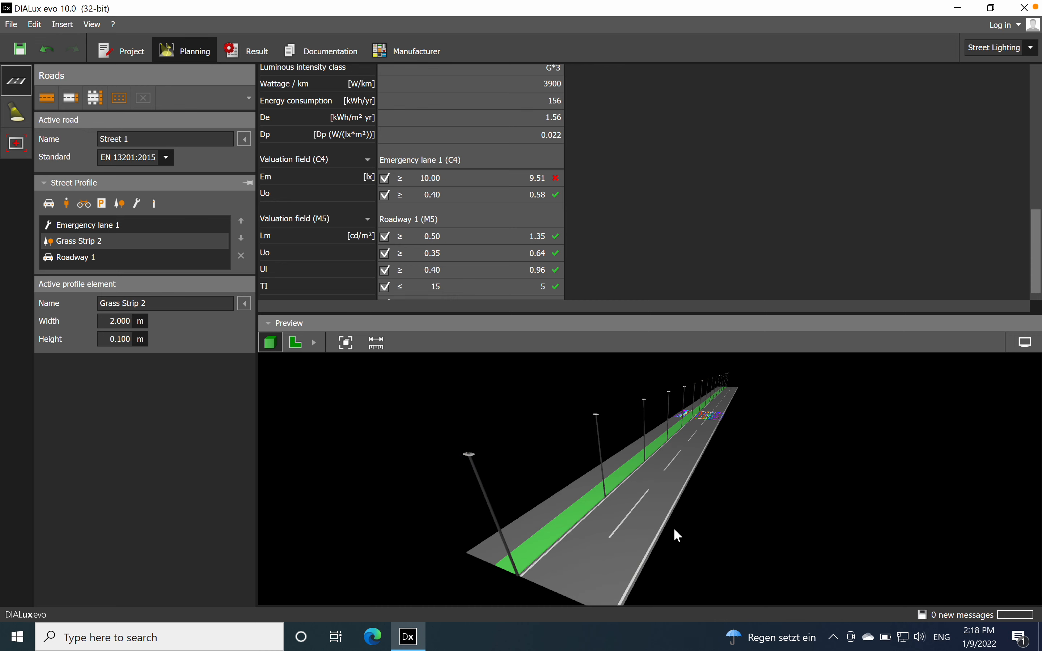